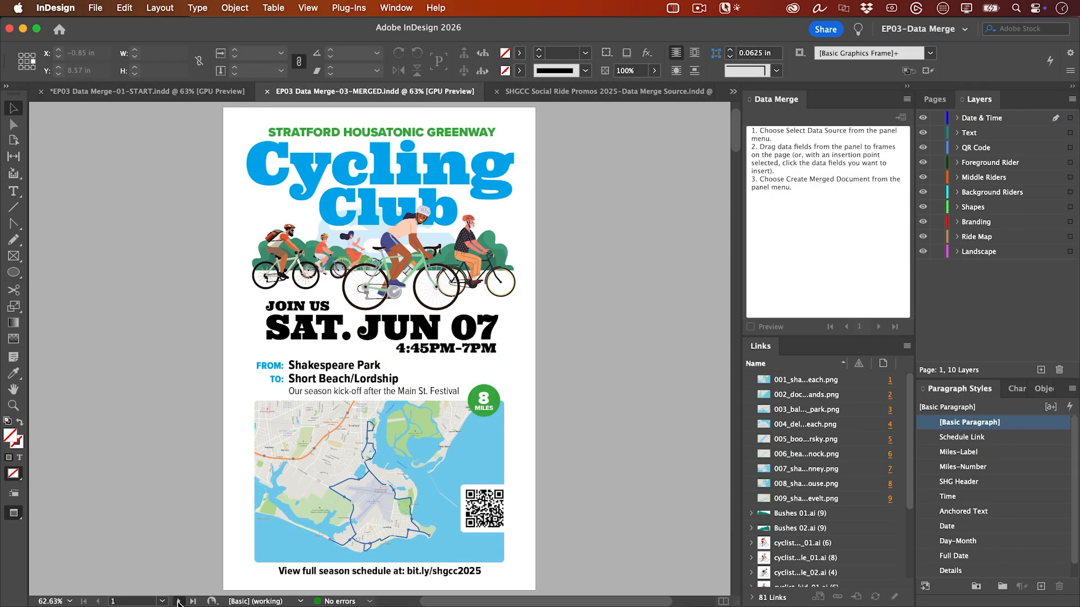
- Page through the merged cycling club posters from page 1 to the last page, examining dates, riders and ride maps
click(177, 601)
click(177, 601)
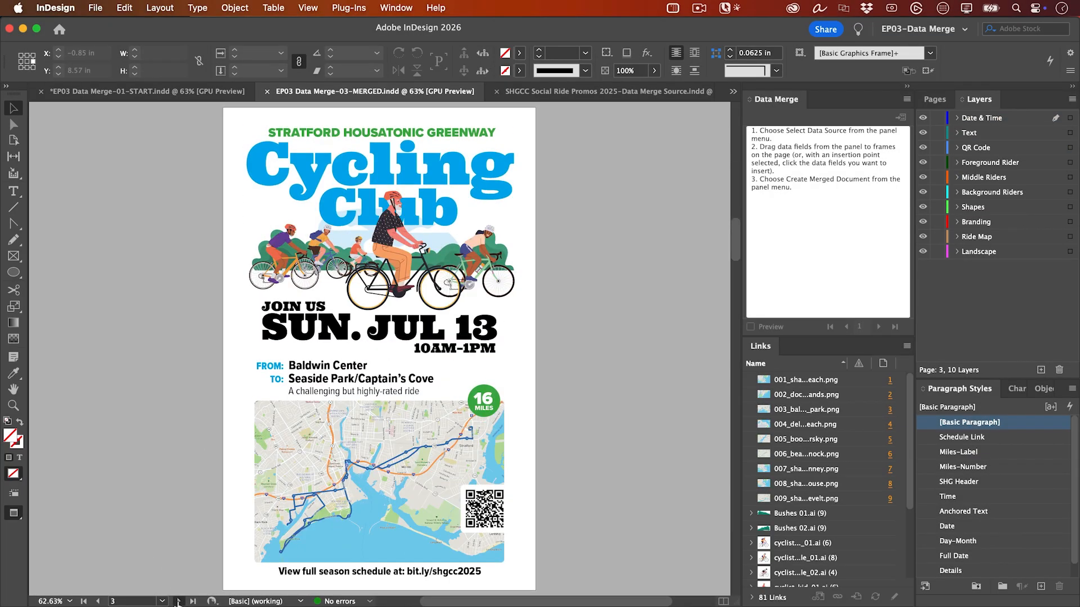
click(178, 601)
click(177, 601)
click(177, 601)
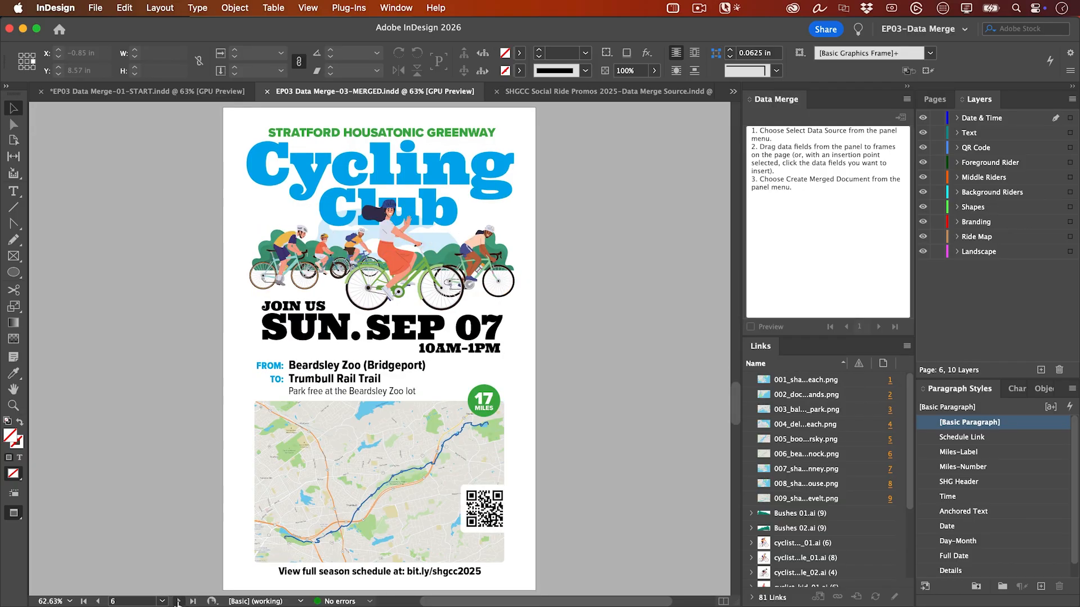
click(177, 601)
click(178, 601)
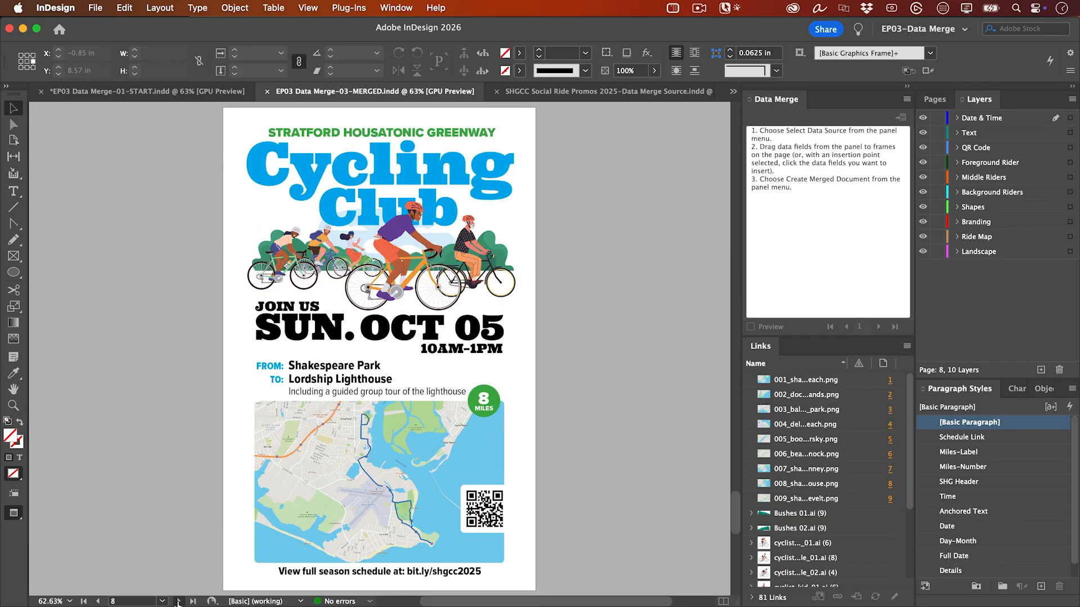
click(177, 601)
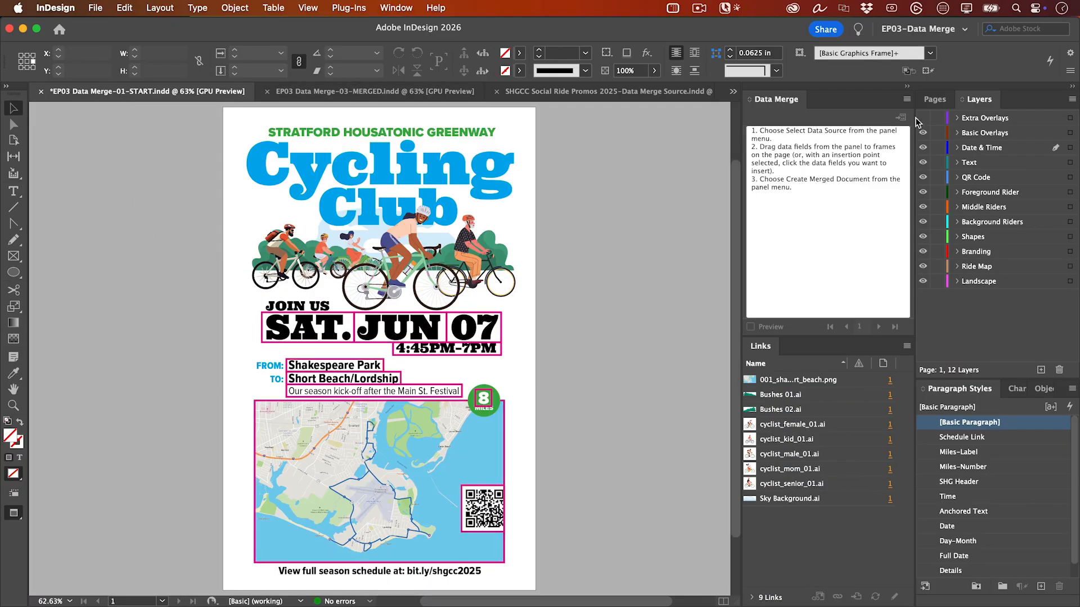
- Show the Extra Overlays layer in the START document to view its frames, and hide both it and Basic Overlays
click(925, 118)
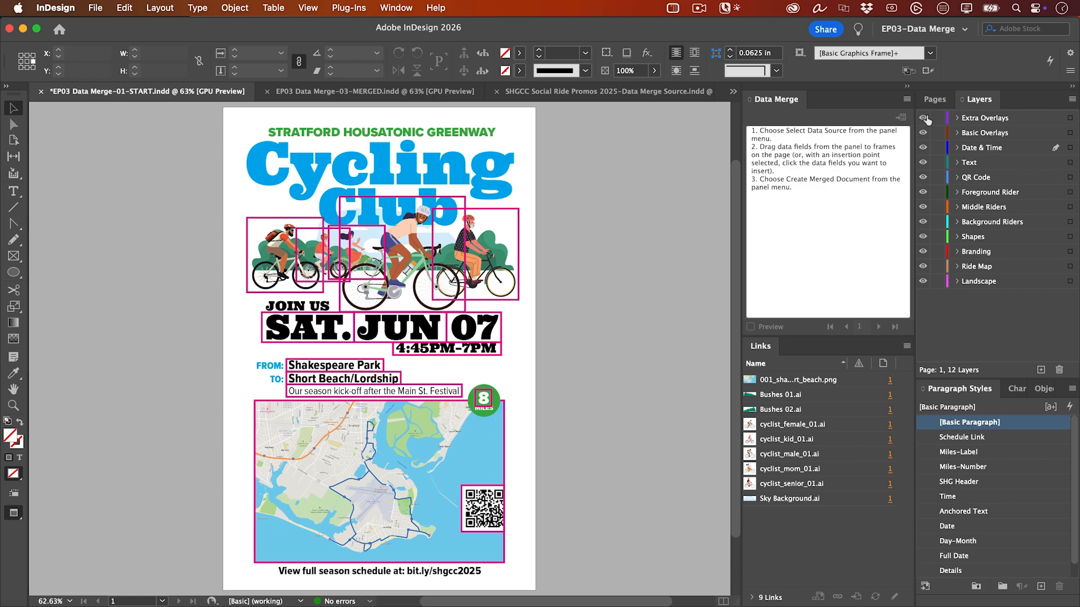
click(924, 118)
click(923, 133)
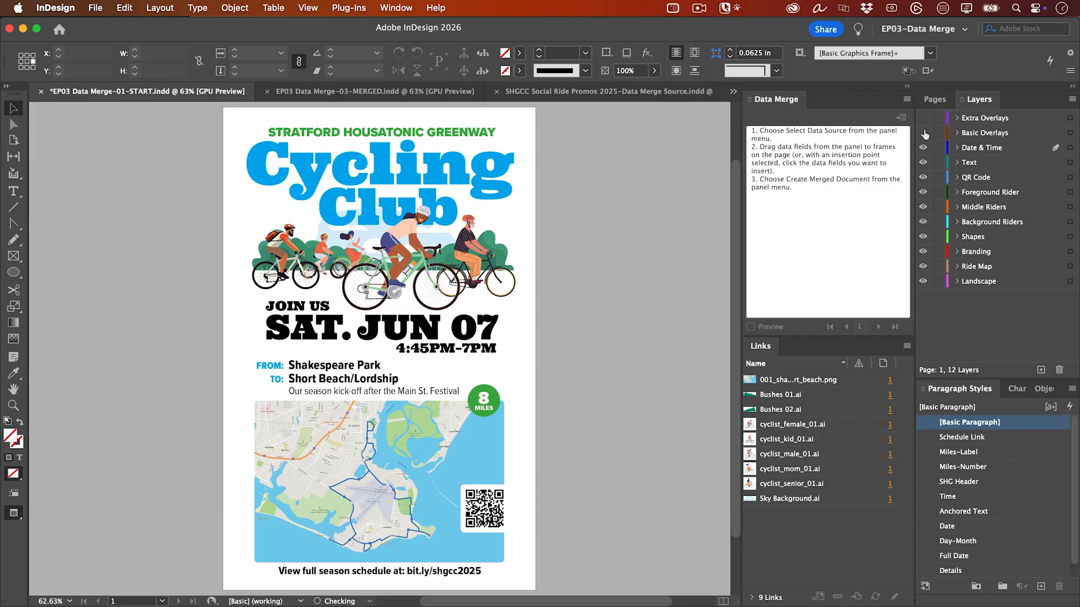
- Switch to the ride data workbook in Excel and replace every "https" with "URL:https"
key(ctrl+Right)
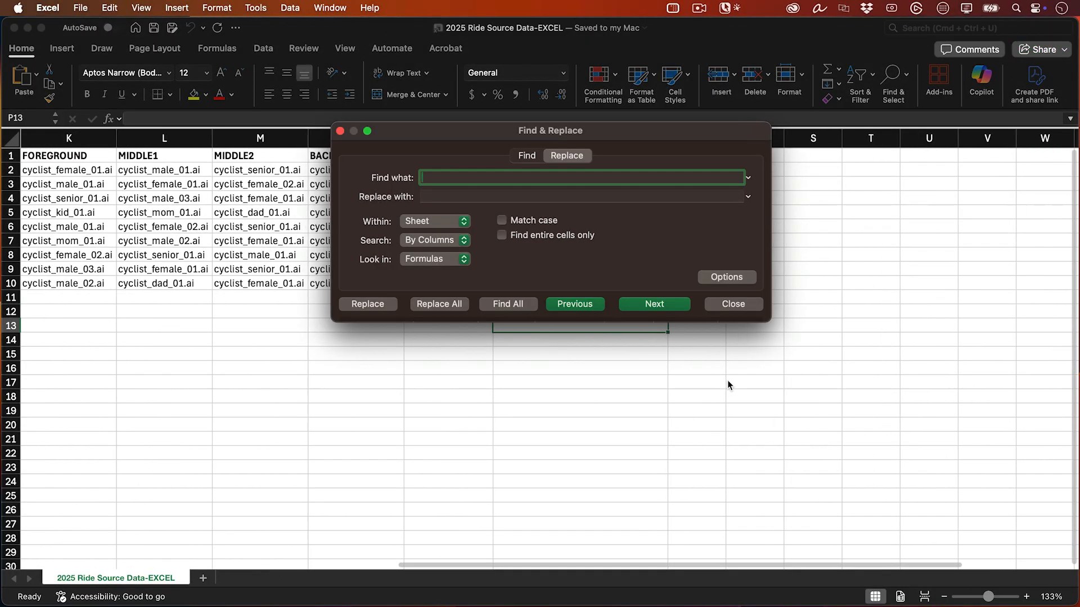
text(https)
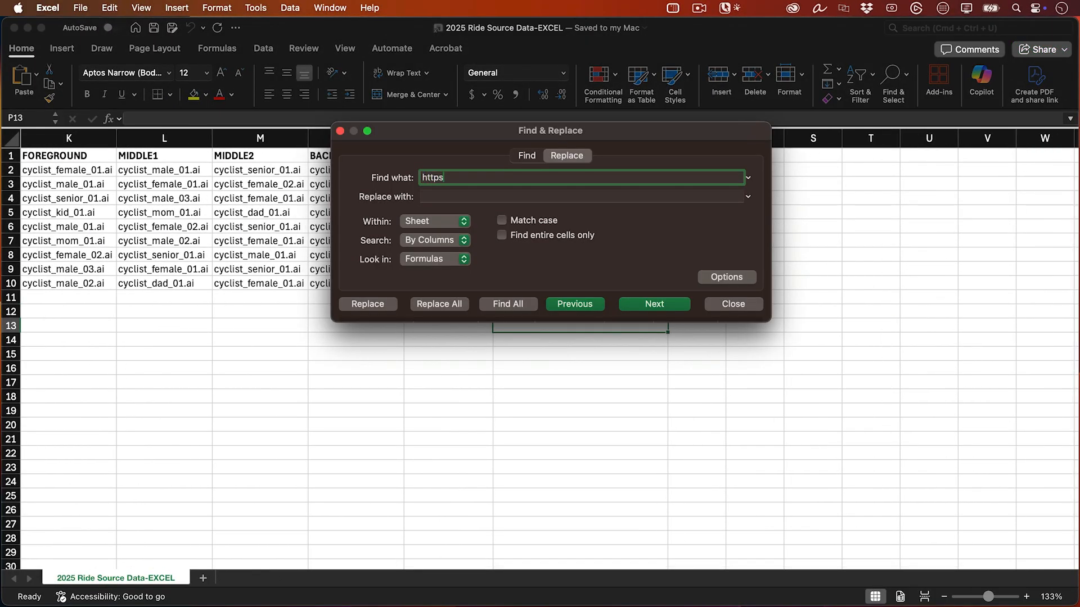
key(Tab)
text(URL:https)
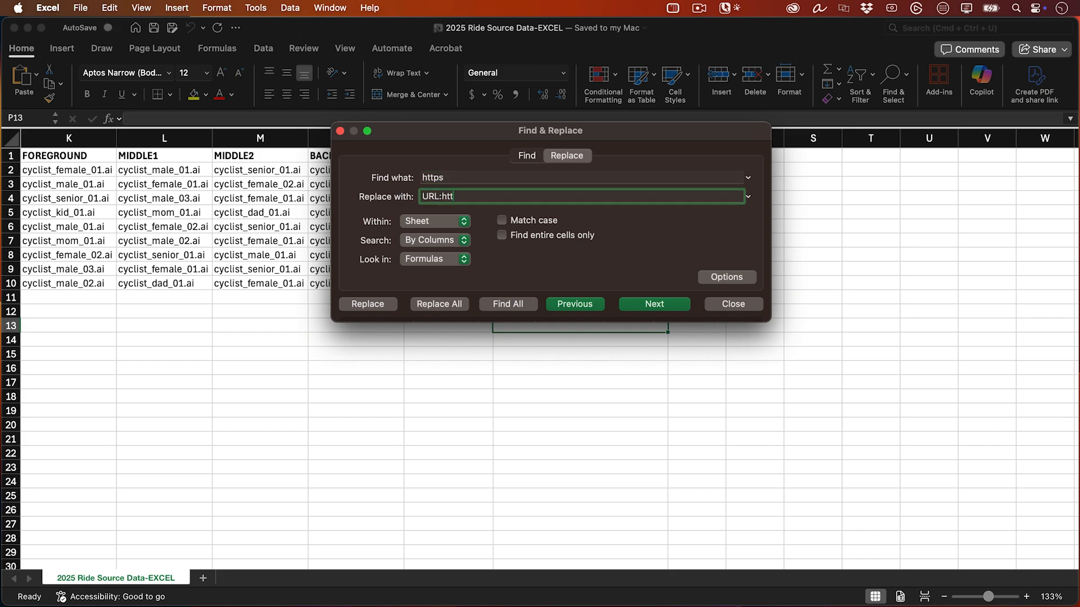
click(444, 304)
click(552, 248)
click(734, 299)
click(733, 309)
- Rename the "QR Code" header in column J to "#QRCodes"
scroll(733, 310, left, 10)
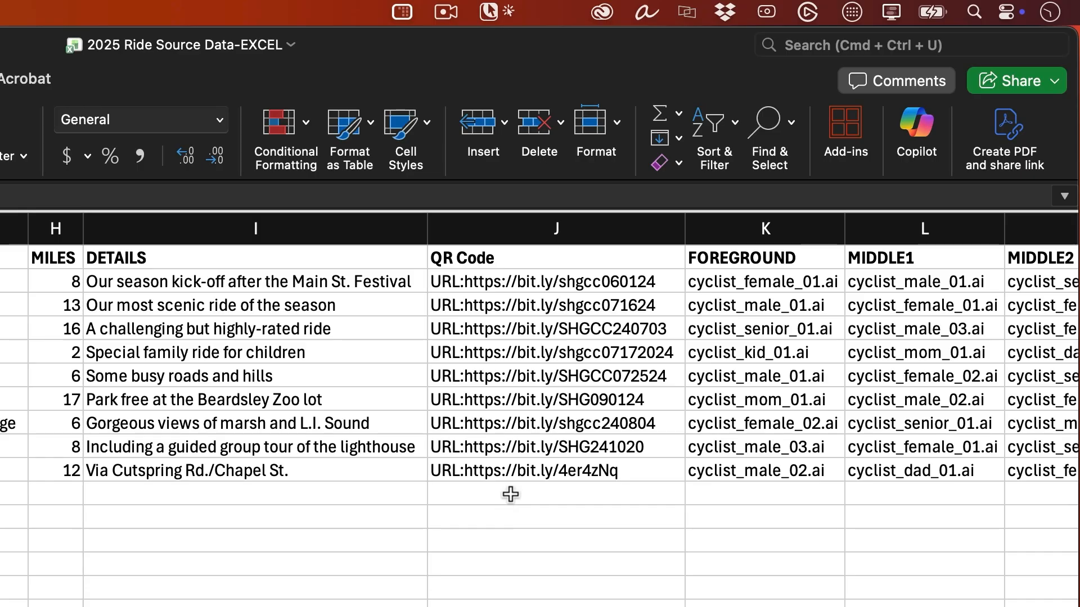
click(451, 258)
key(F2)
key(Home)
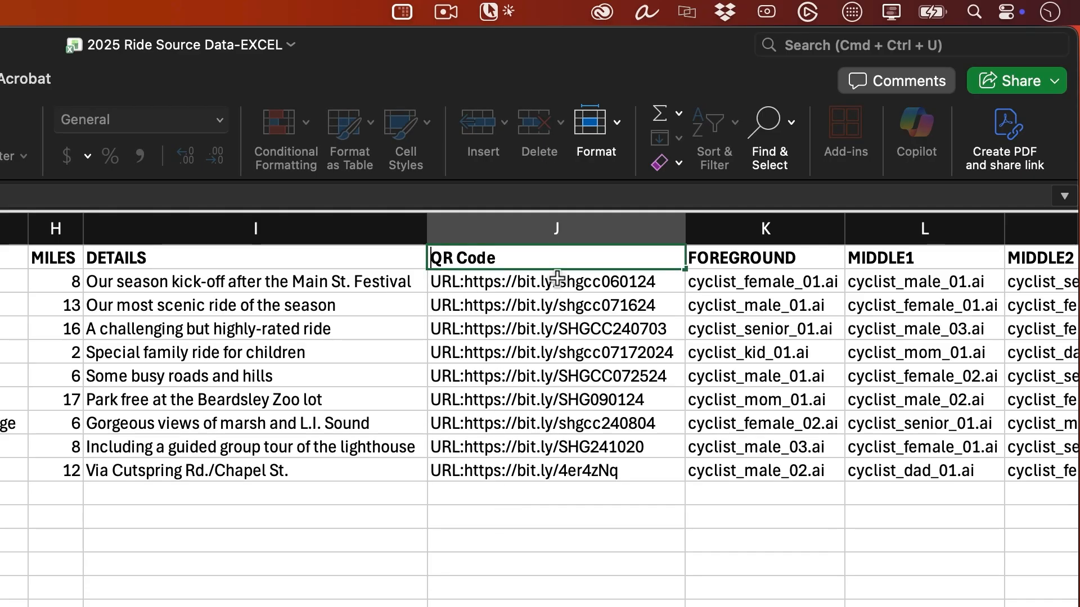
text(#)
key(Right)
key(Right)
key(Delete)
key(End)
text(s)
key(Return)
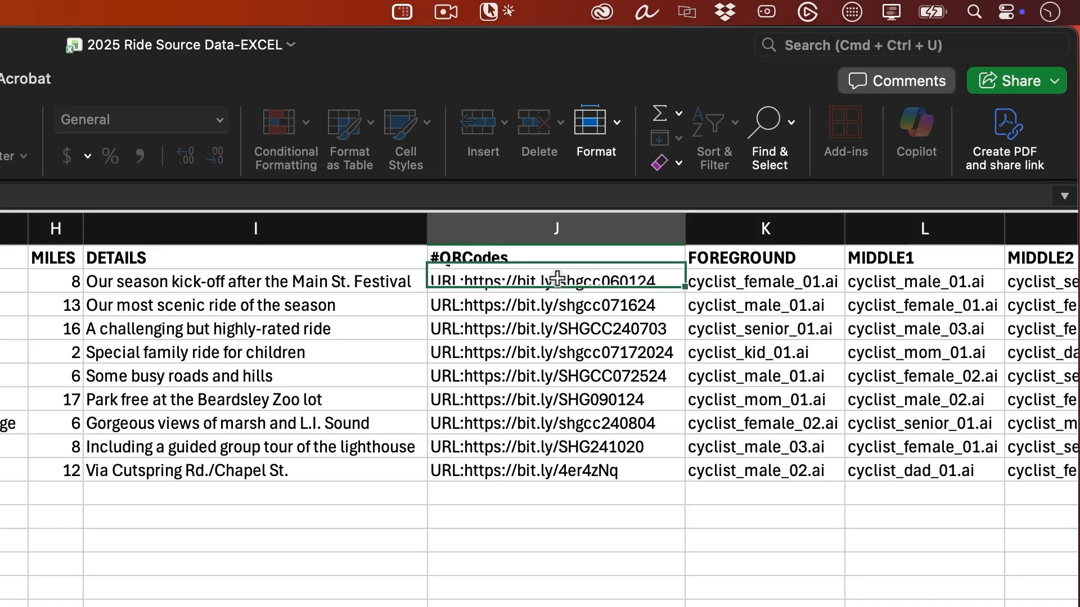
- Replace "cyclist_" with "CYCLIST GRAPHICS/cyclist_" in K2:O10, from the FOREGROUND through the BACKGROUND2 columns
scroll(541, 534, right, 4)
scroll(606, 534, right, 5)
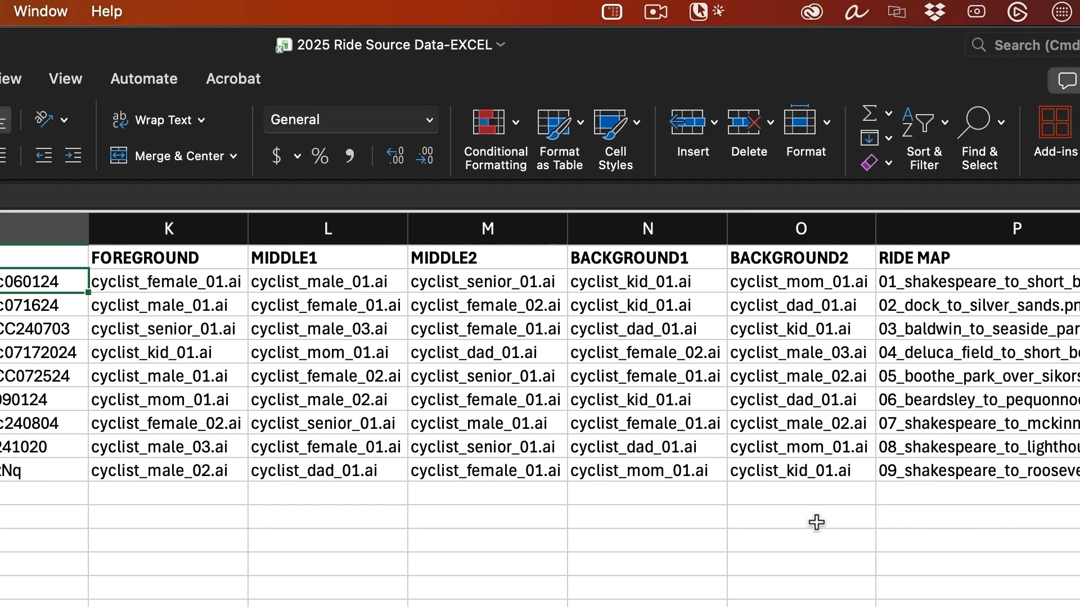
click(185, 280)
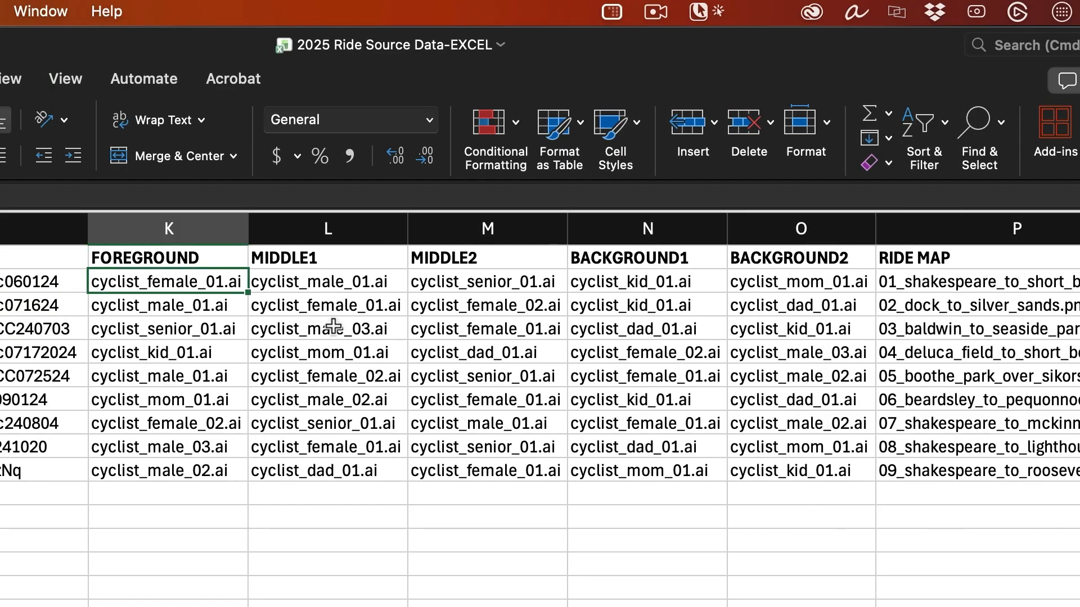
shift+click(784, 460)
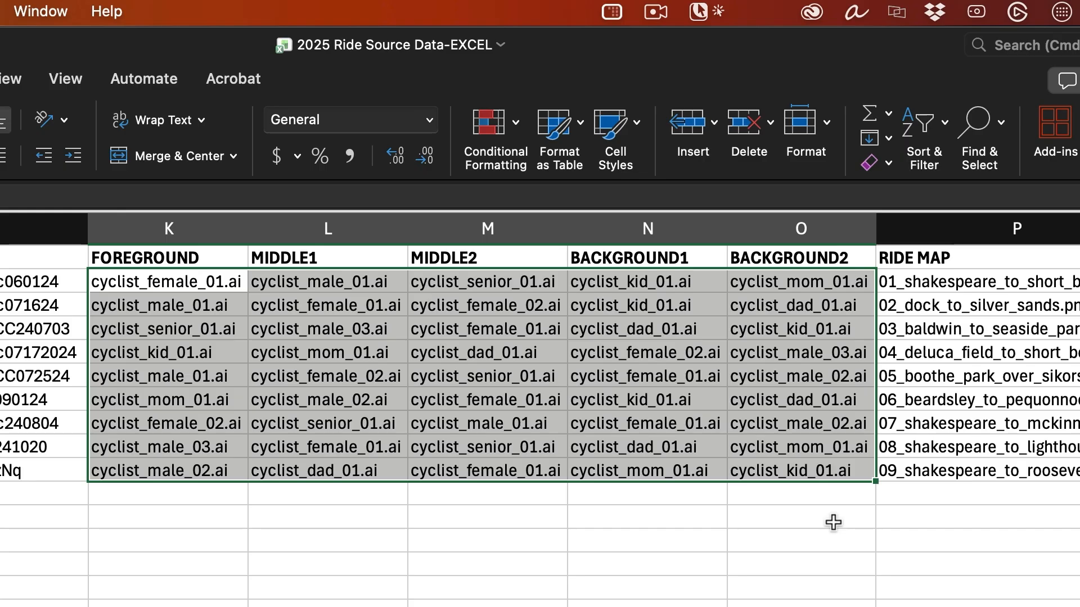
key(ctrl+h)
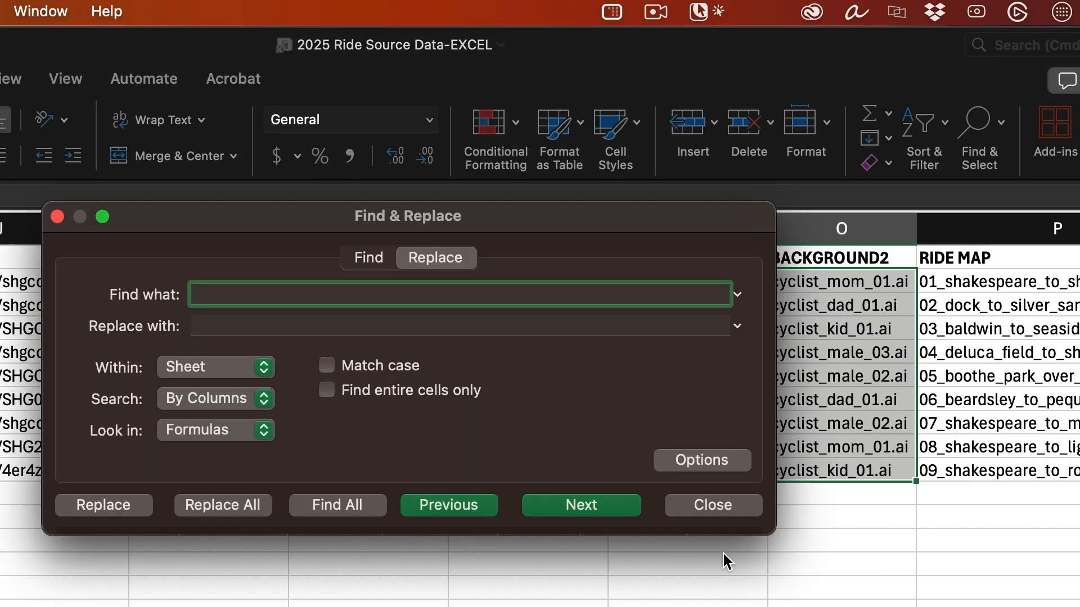
text(cyclist_)
key(Tab)
text(CYCL)
text(GRAPHICS)
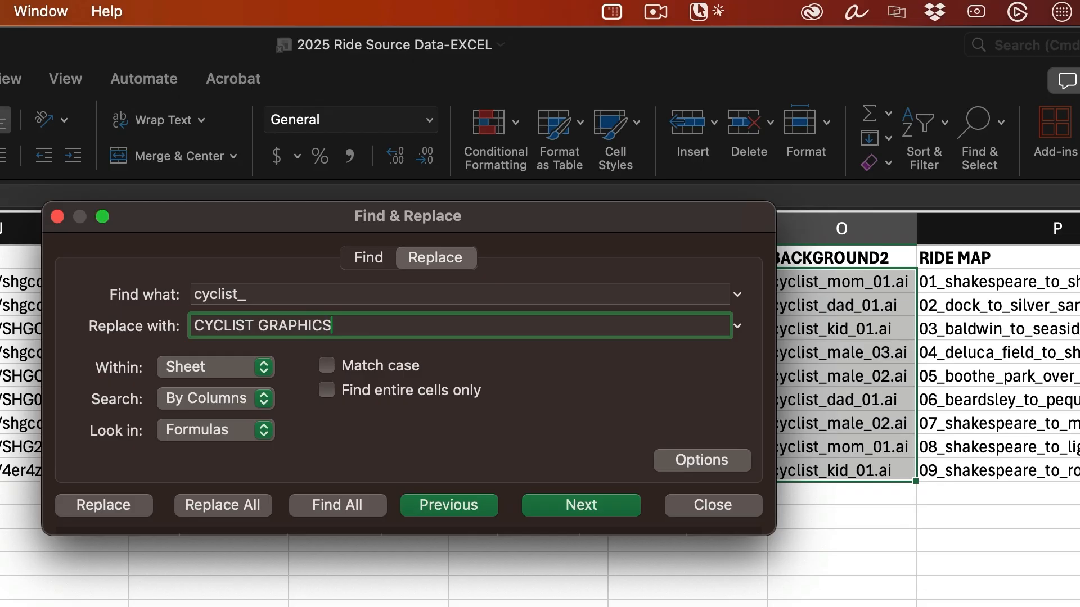
text(/cyclist_)
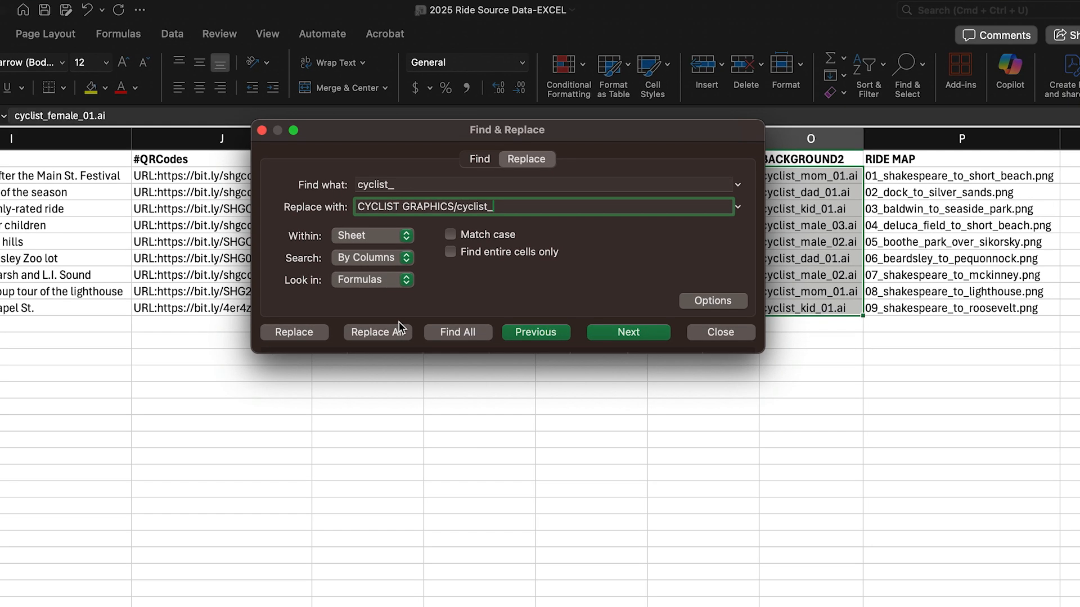
click(397, 333)
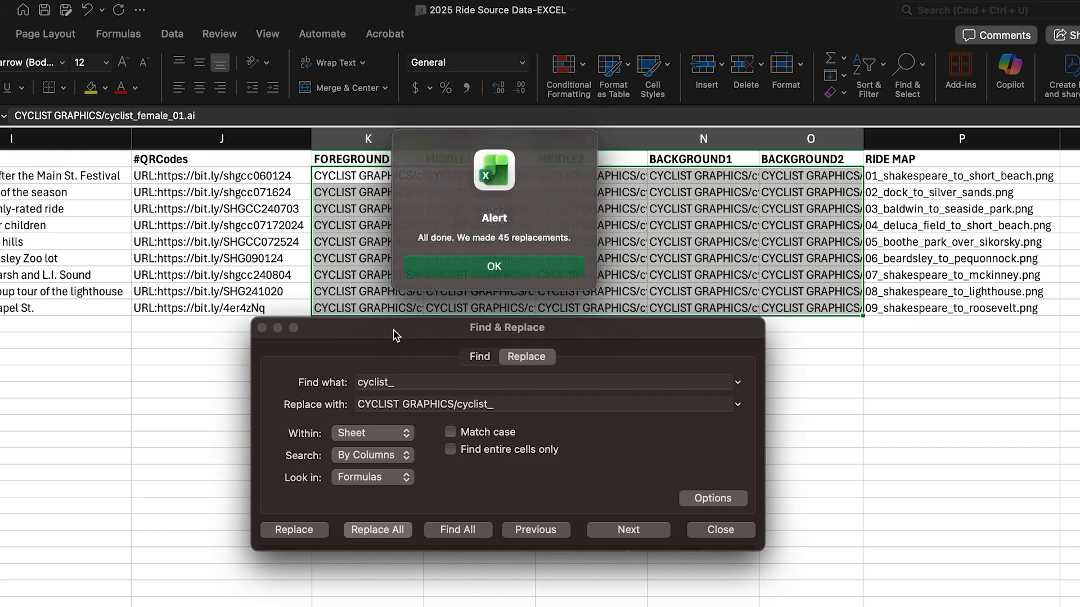
click(527, 269)
click(717, 533)
- Replace "0" with "RIDE MAPS/0" in the file names under the RIDE MAP header, P2:P10
scroll(468, 352, right, 6)
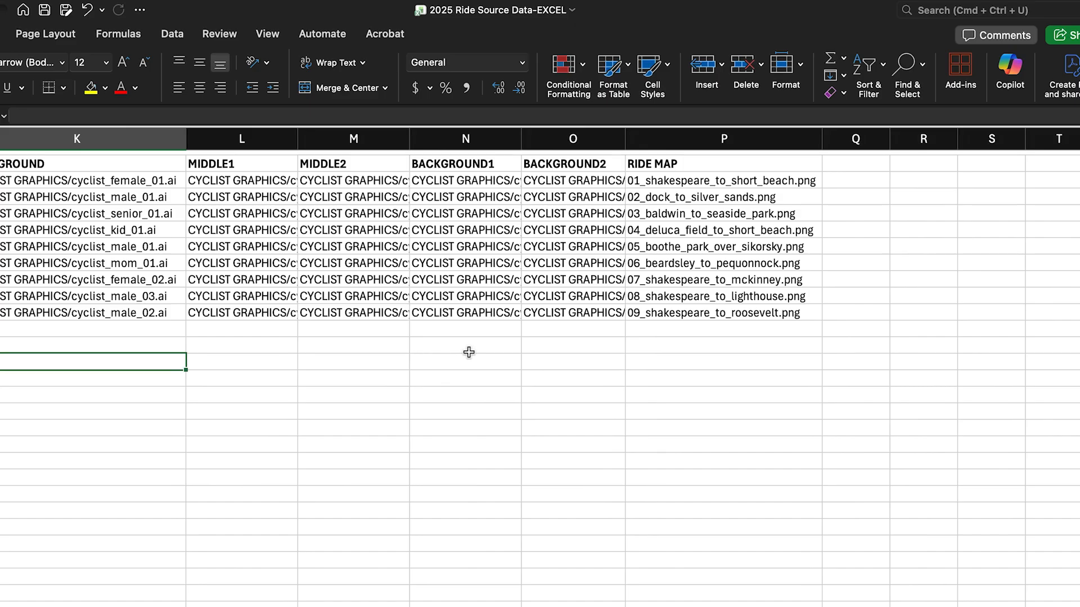
scroll(468, 353, right, 3)
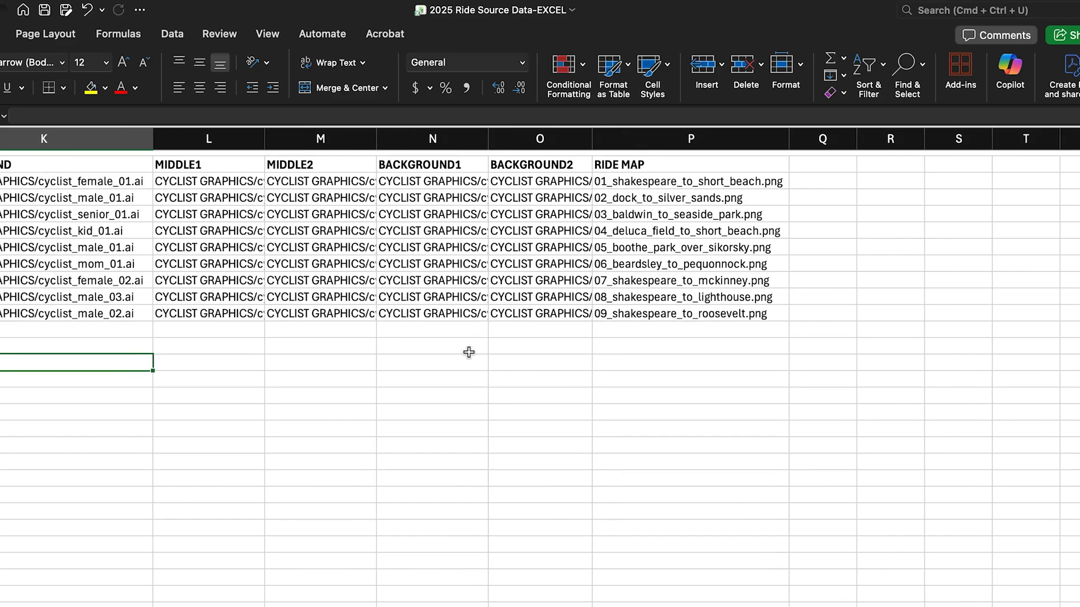
click(603, 179)
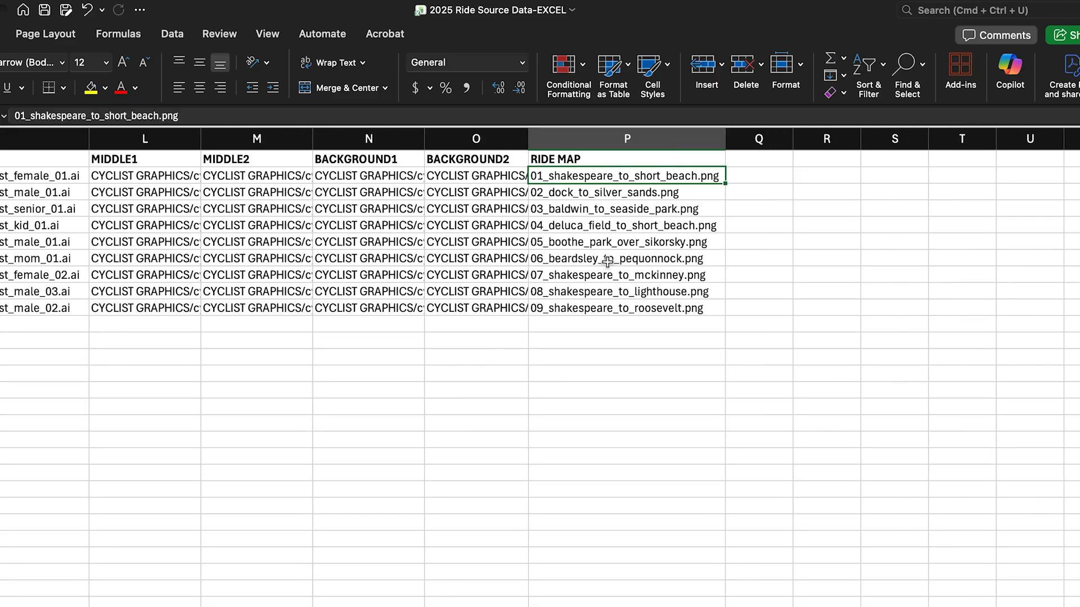
shift+click(611, 312)
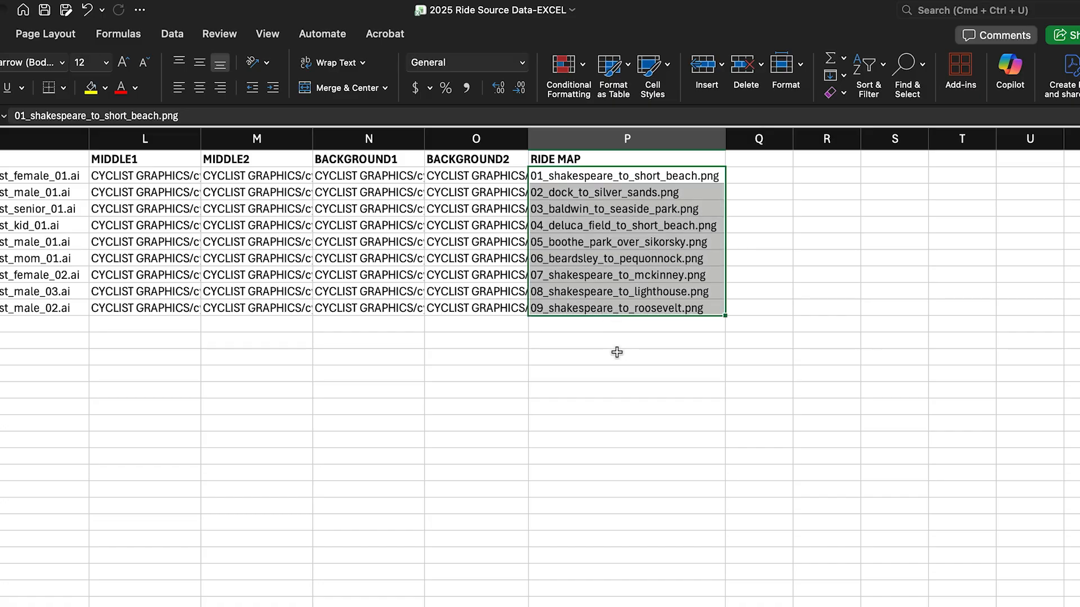
key(ctrl+h)
key(shift+Tab)
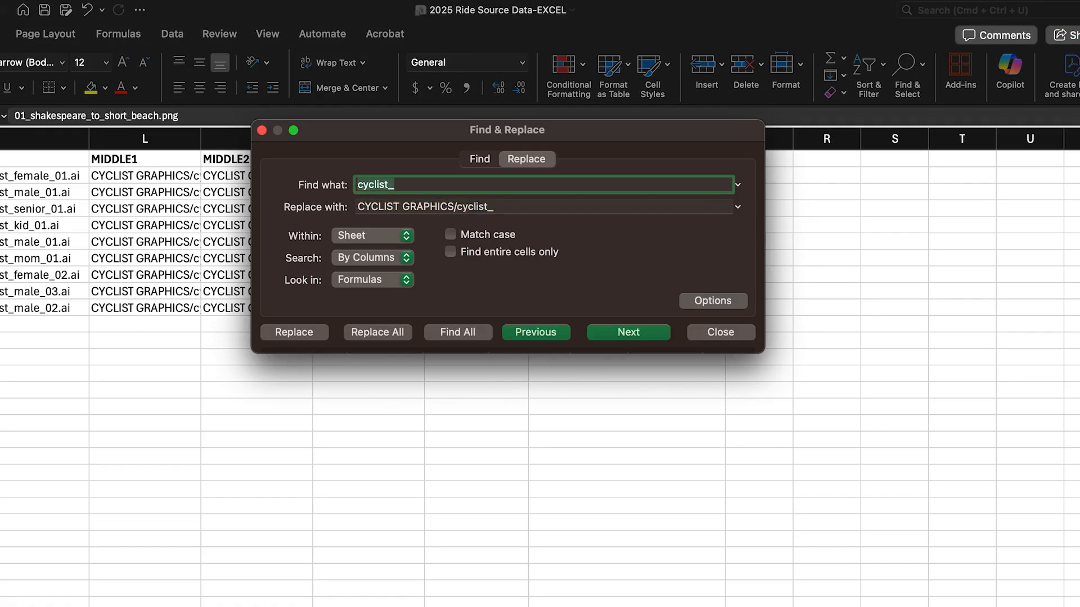
text(0)
key(Tab)
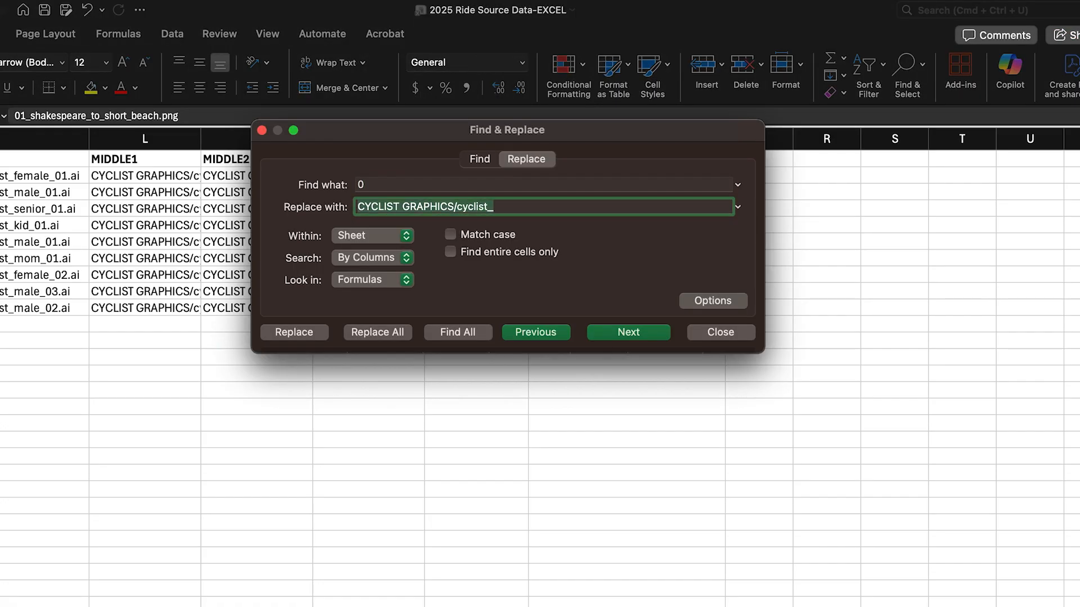
text(RIDE MAPS/0)
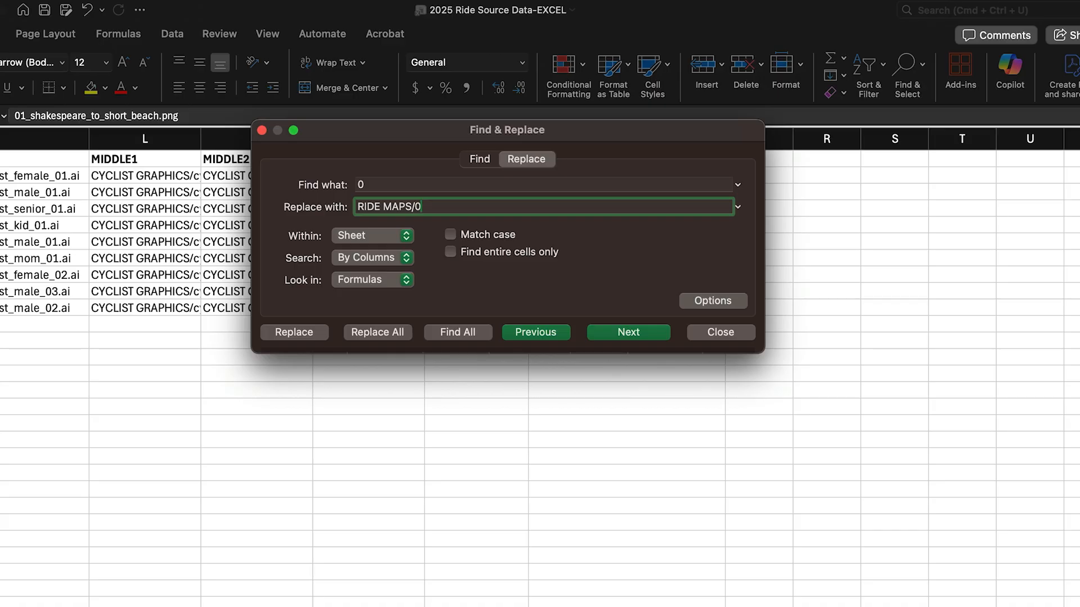
click(393, 335)
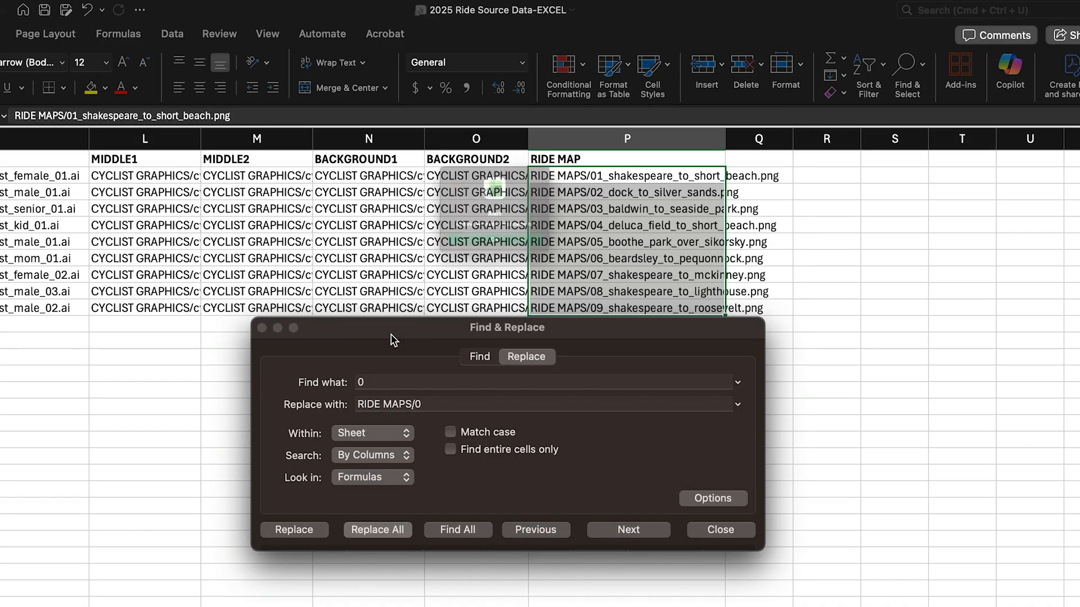
click(484, 269)
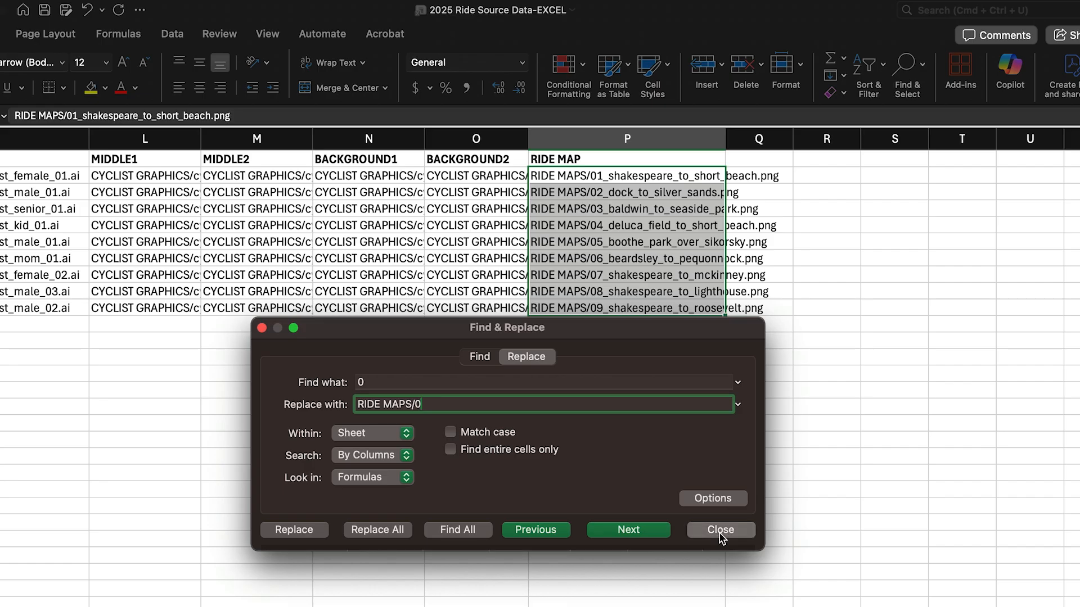
click(719, 531)
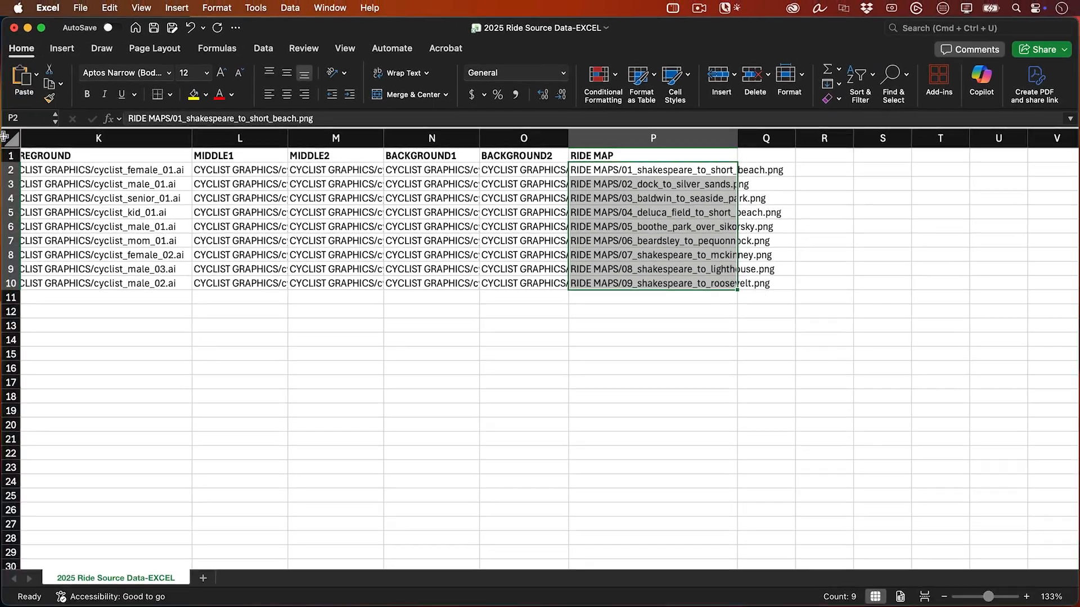
- Auto-fit the width of all columns in the sheet to their contents
click(10, 137)
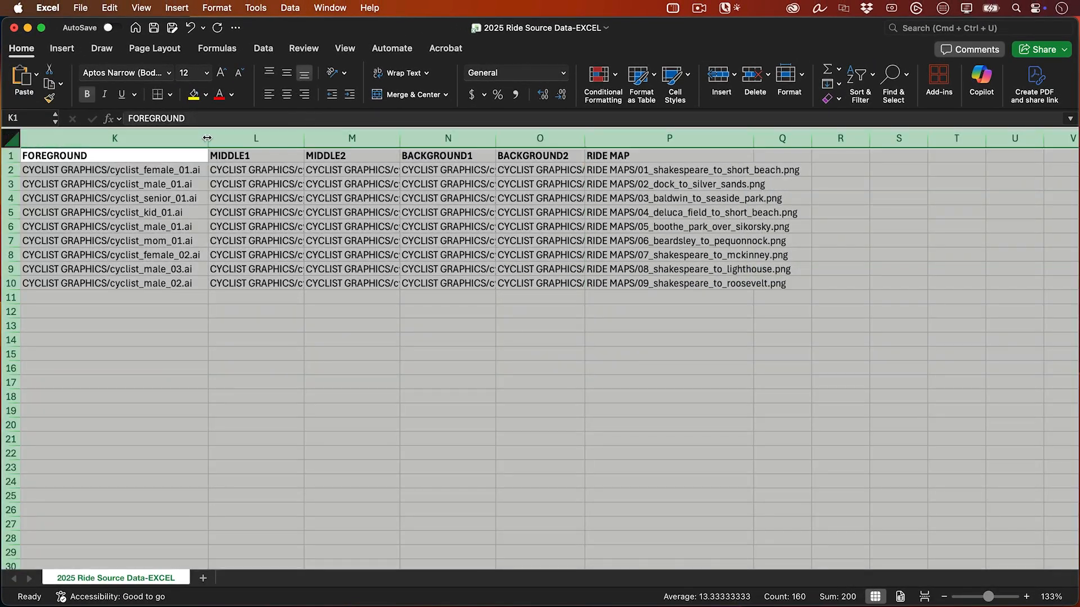
double_click(208, 138)
click(358, 413)
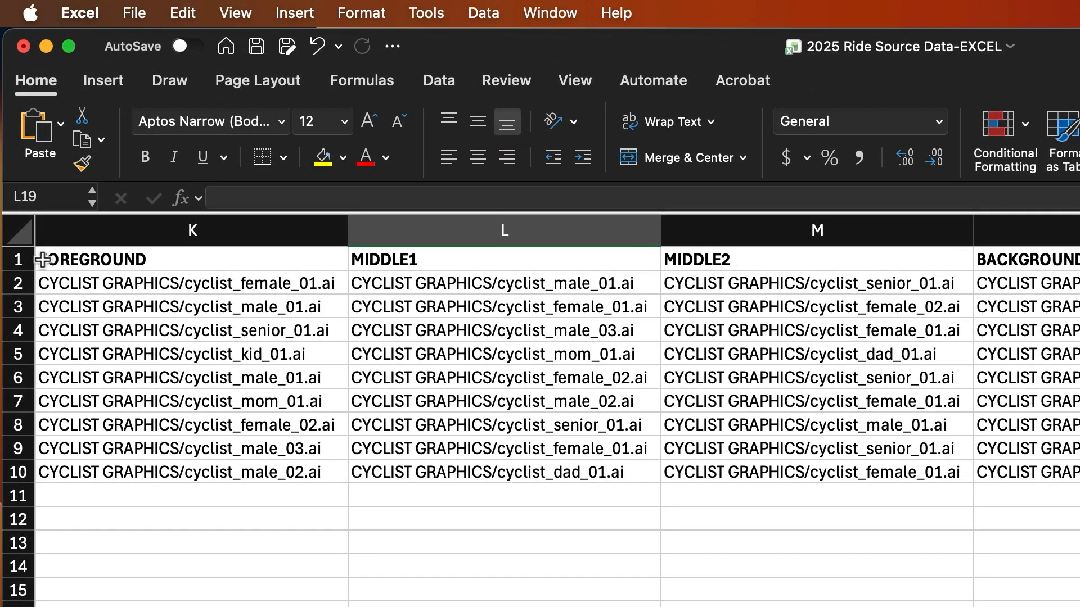
double_click(43, 260)
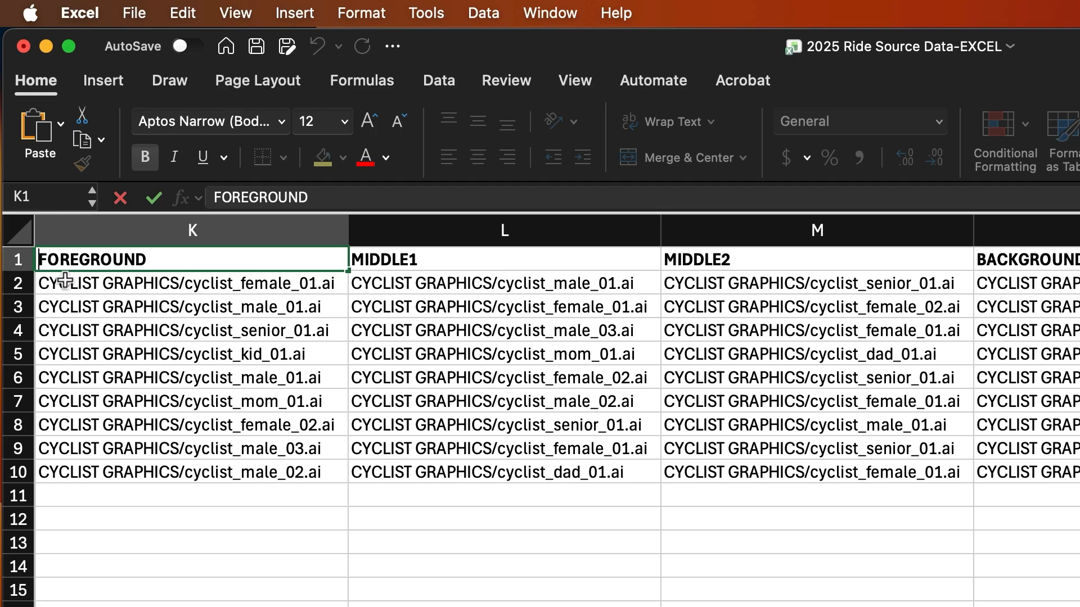
text(@)
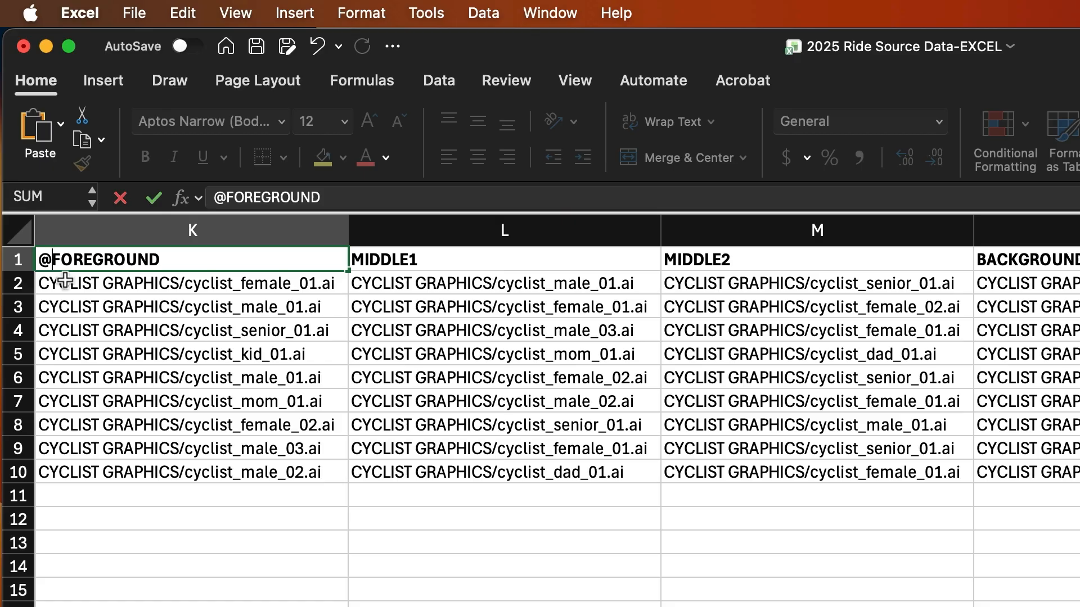
key(Return)
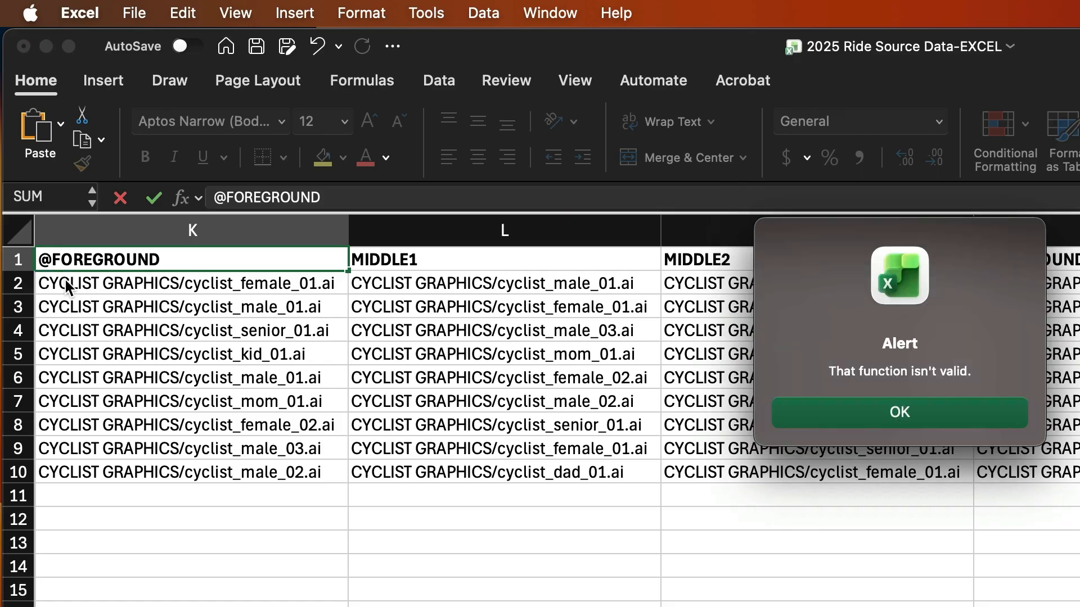
key(Return)
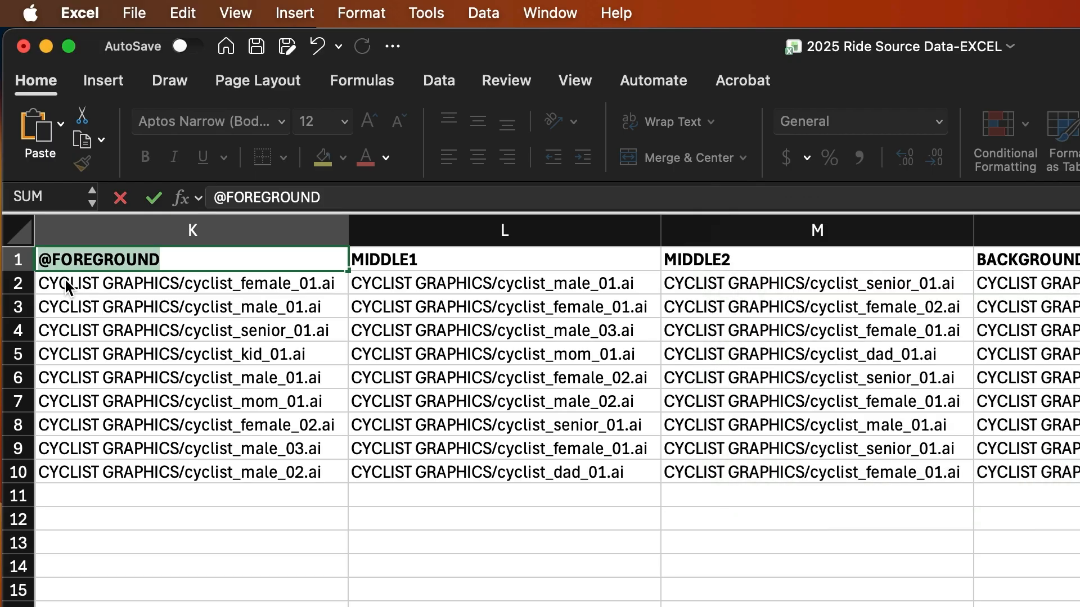
key(Home)
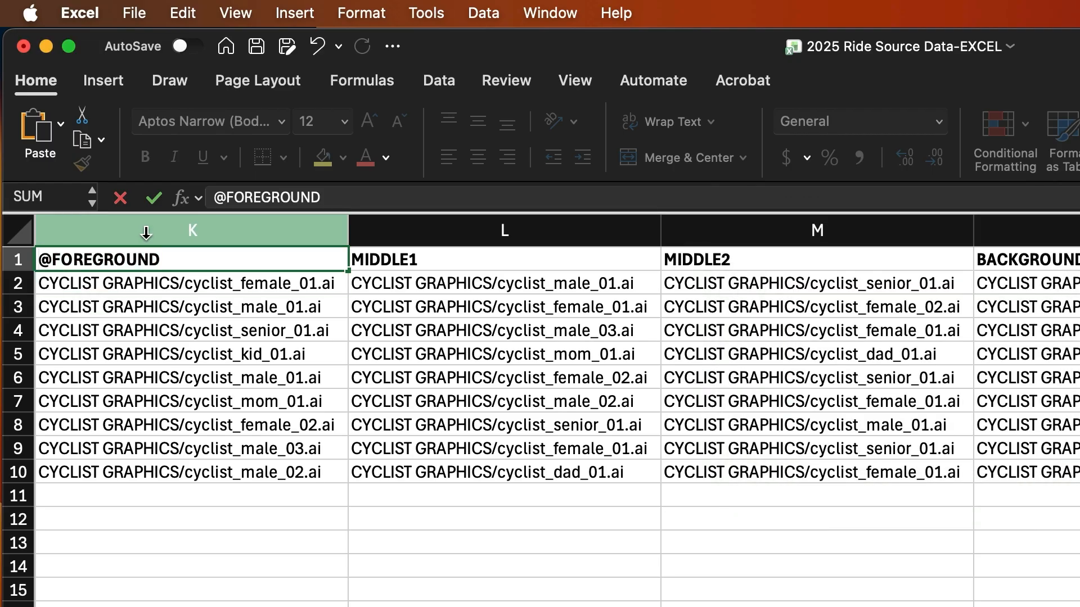
text(')
click(228, 196)
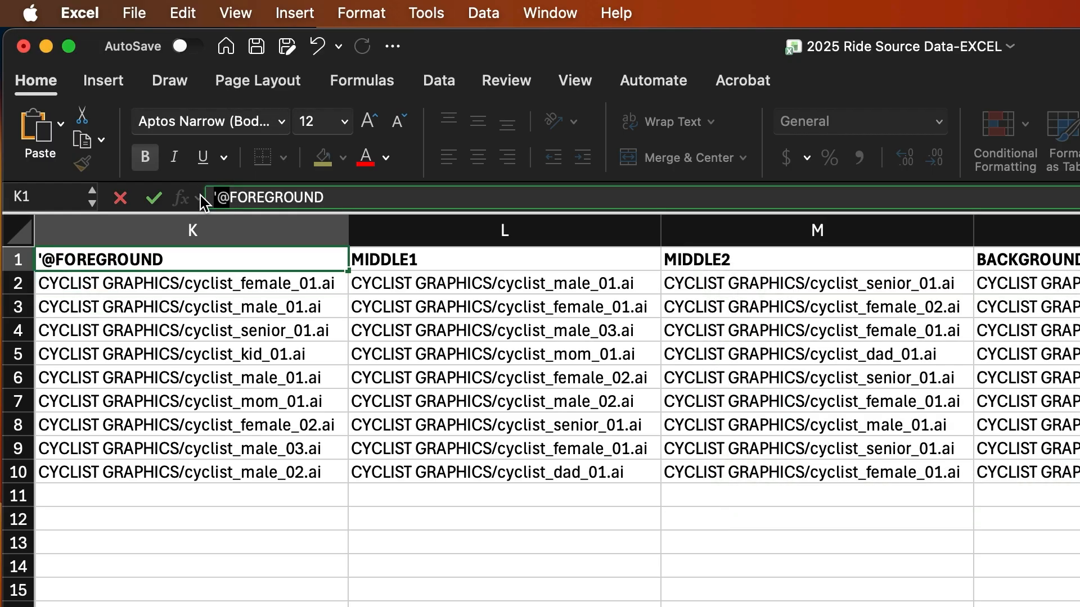
key(Return)
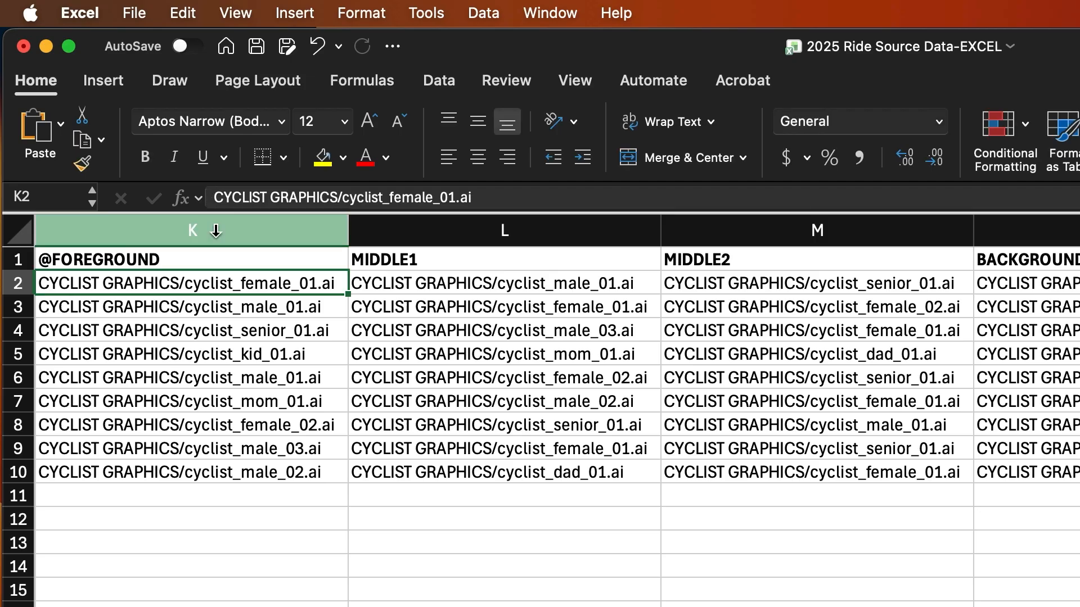
- Prefix the MIDDLE1 and MIDDLE2 headers in L1 and M1 with "'@"
click(212, 258)
key(Right)
click(226, 197)
text('@)
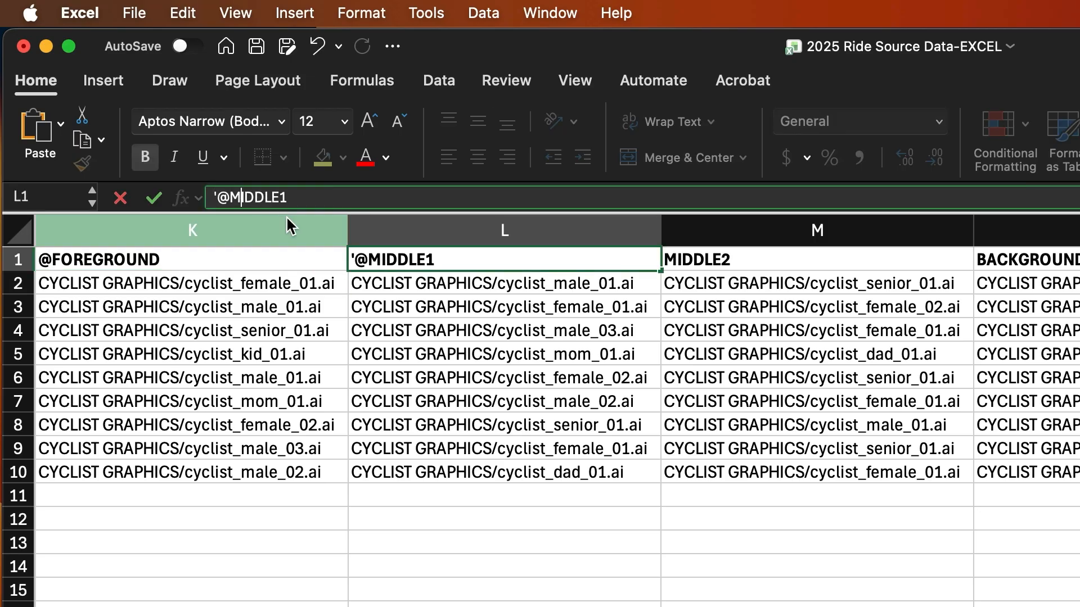
key(Tab)
click(215, 197)
text('@)
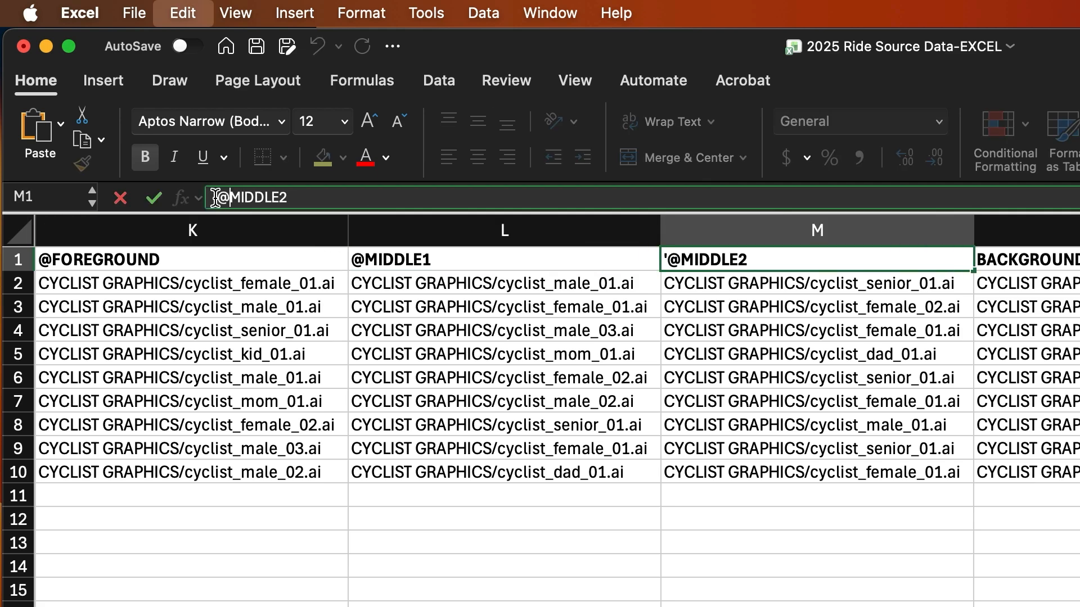
key(Tab)
- Prefix the BACKGROUND1 and BACKGROUND2 headers in N1 and O1 with "'@"
click(215, 196)
text('@)
key(Tab)
click(214, 197)
text('@)
key(Tab)
- Prefix the RIDE MAP header in P1 with "'@"
click(214, 197)
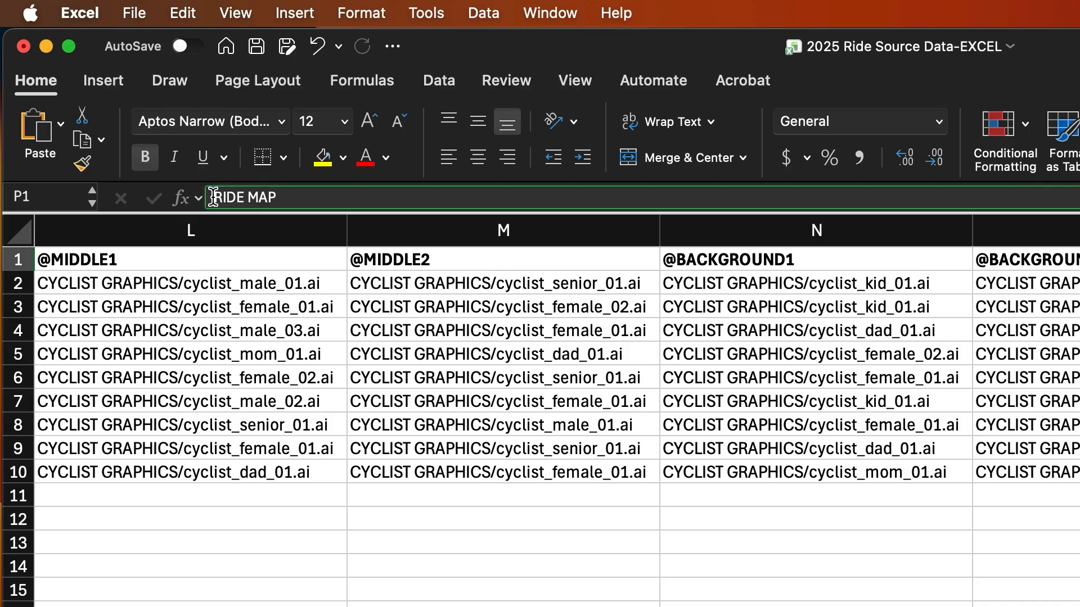
text('@)
key(Tab)
click(357, 362)
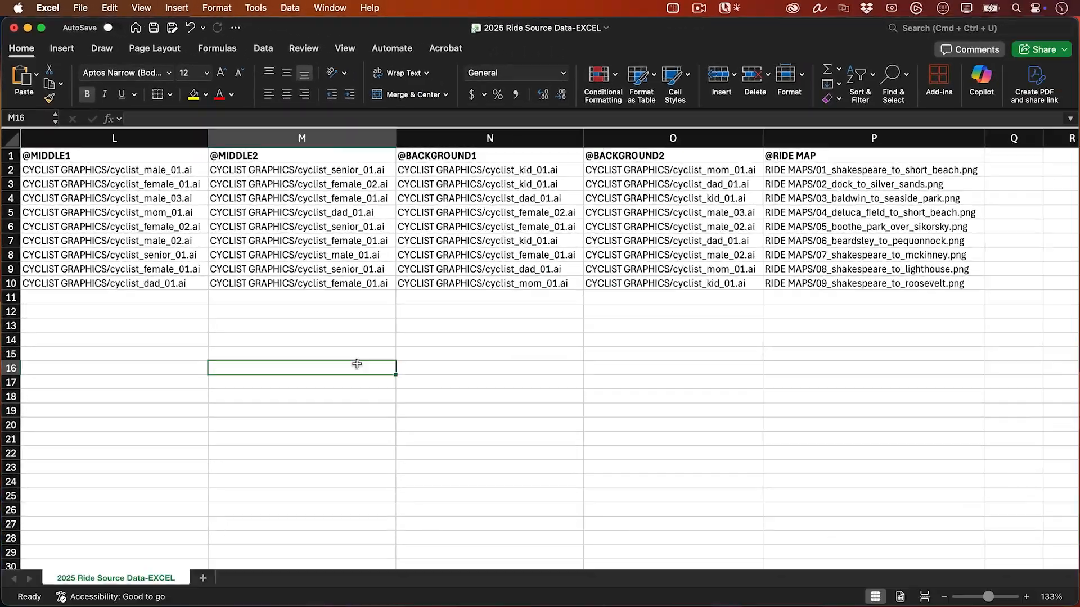
- Save a copy of the workbook in the CYCLING CLUB folder as "2025 Ride Source Data-PREPPED" in Comma Separated Values (.csv) format
scroll(357, 364, left, 10)
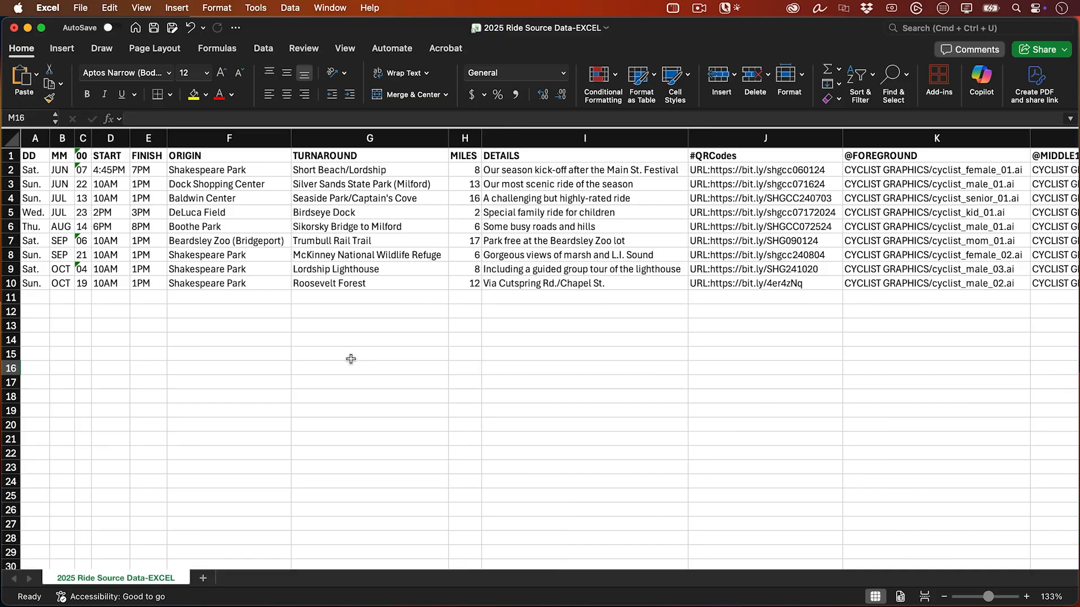
click(80, 7)
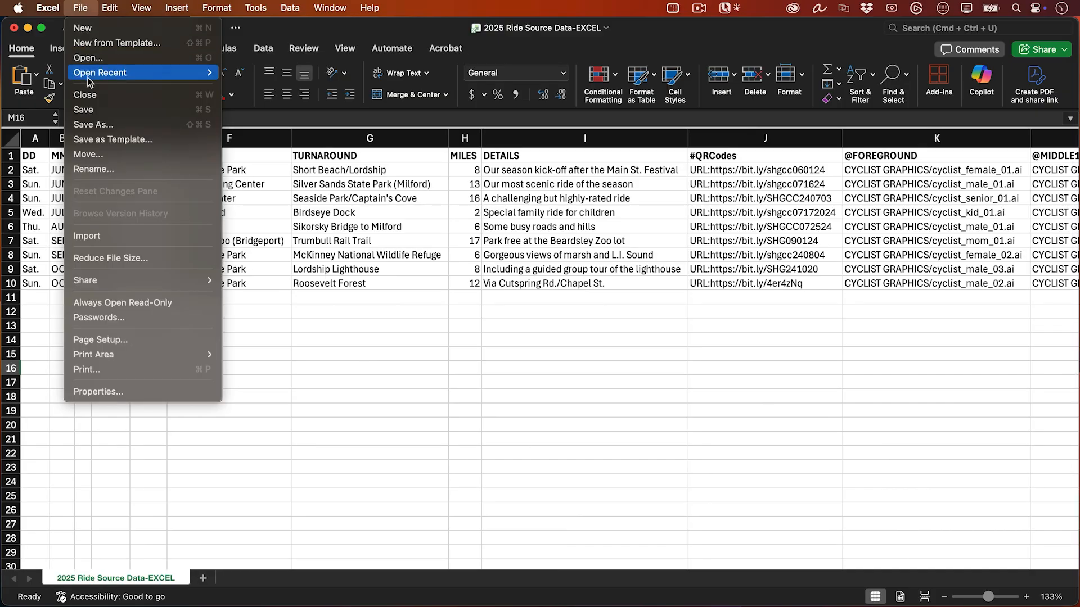
click(93, 125)
click(636, 374)
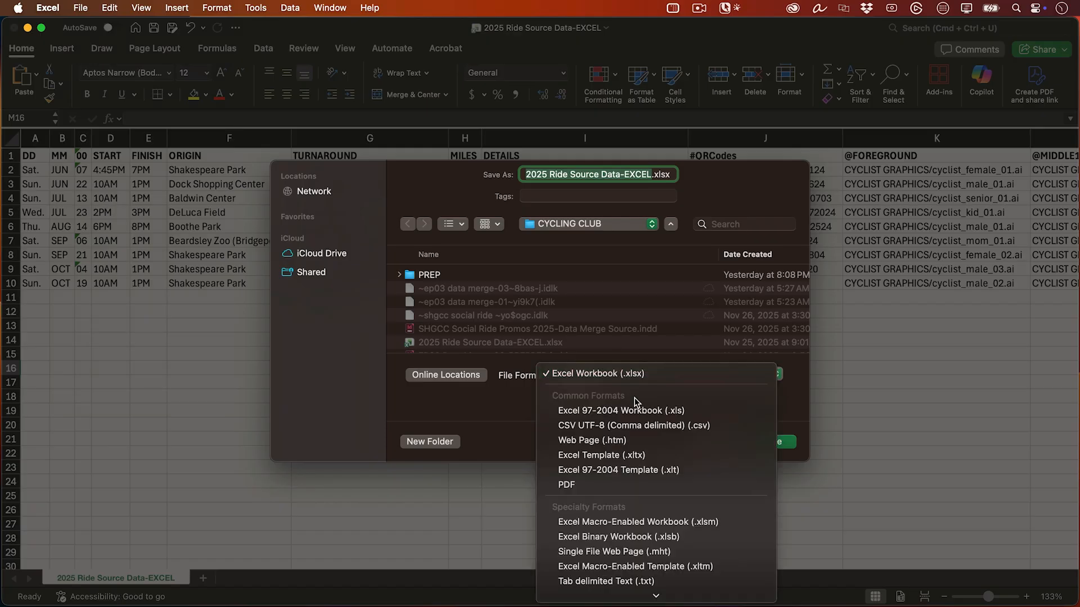
click(632, 433)
double_click(635, 175)
text(PREPPED)
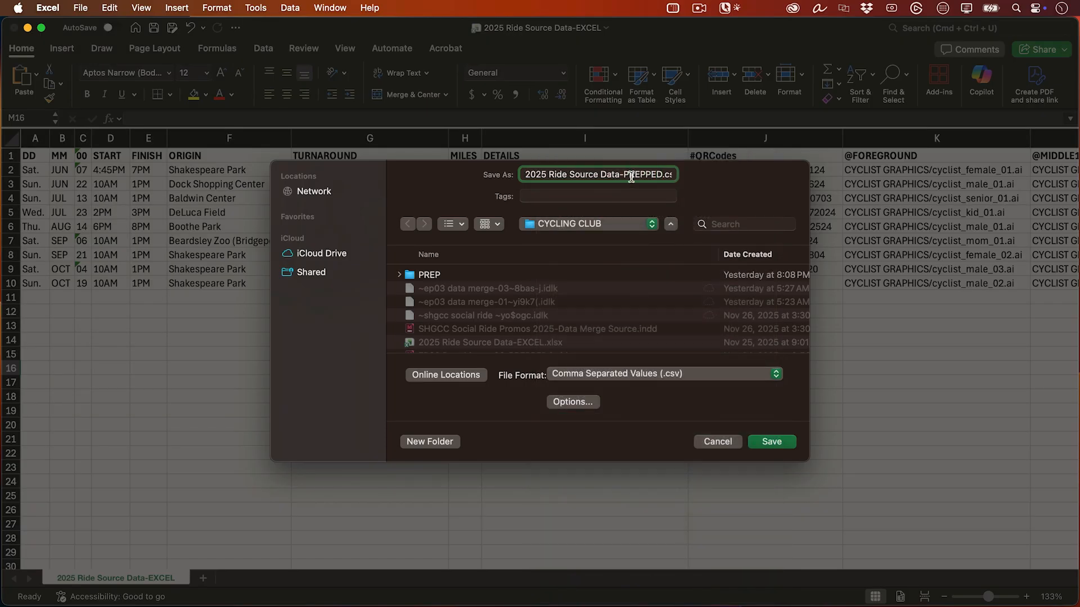
click(765, 442)
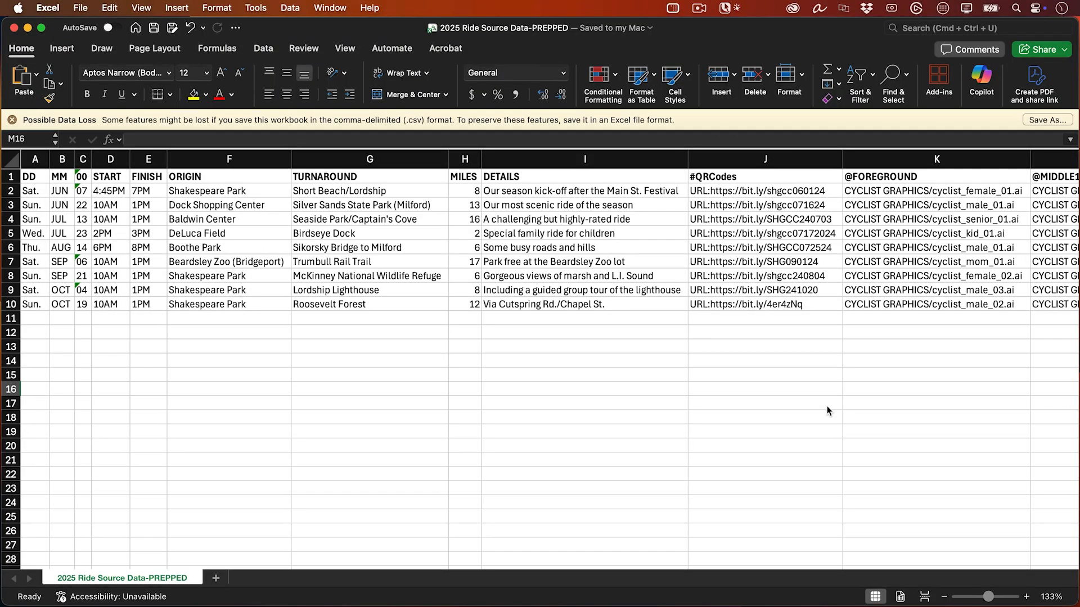
- Switch to the EP03 Data Merge-01-START poster in InDesign and bring up the Data Merge utility
key(ctrl+Left)
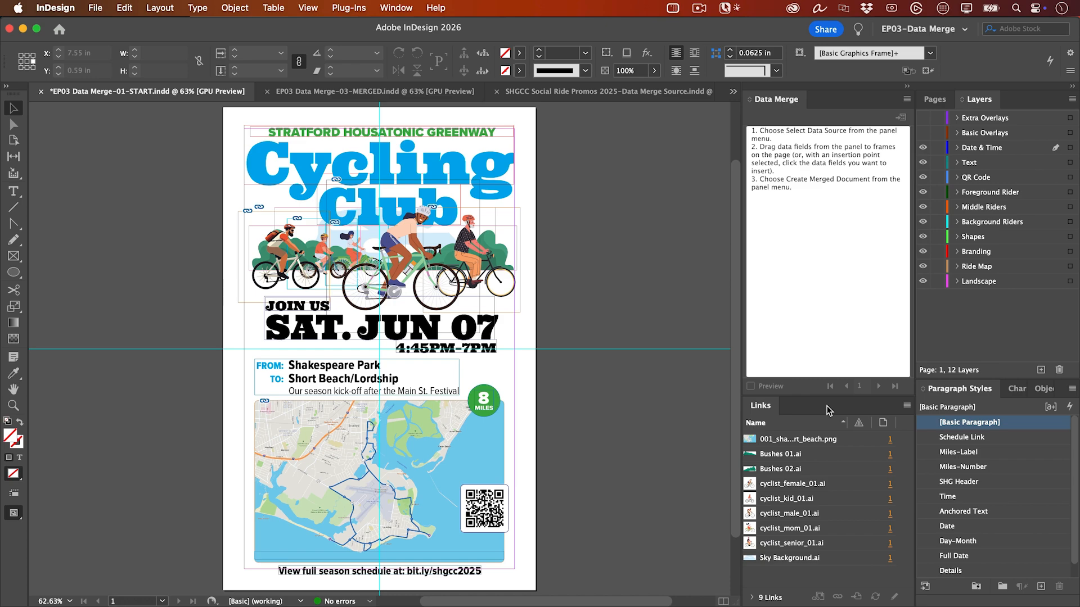
click(396, 8)
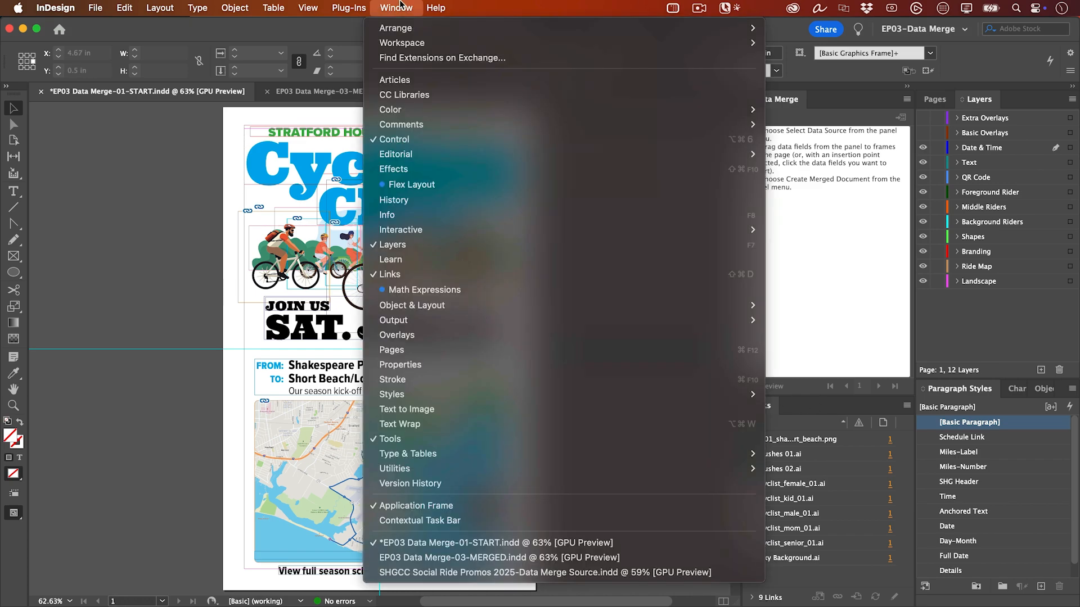
mouse_move(438, 468)
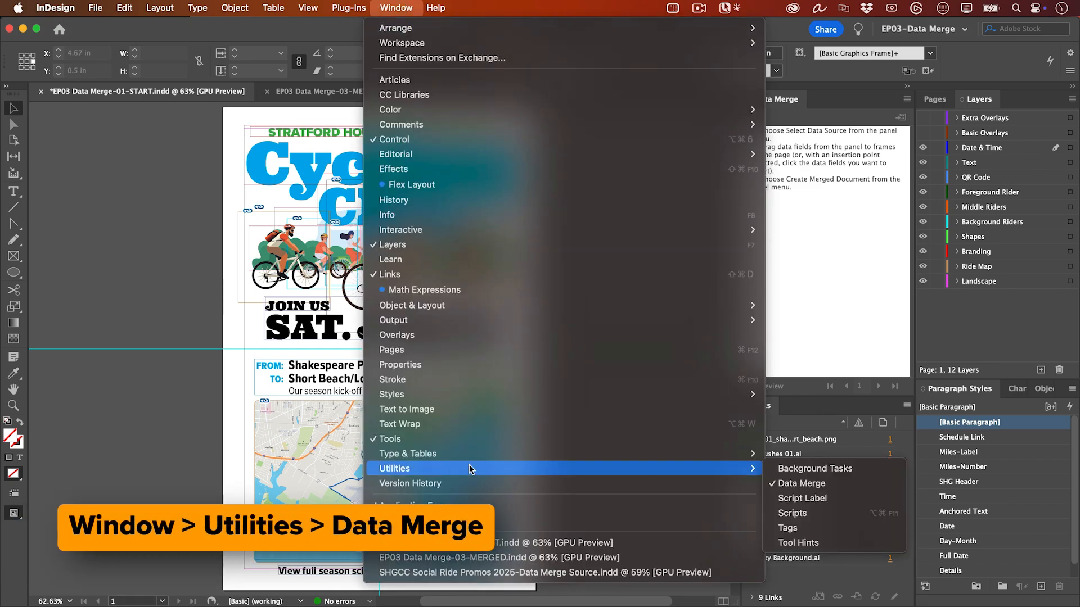
click(781, 484)
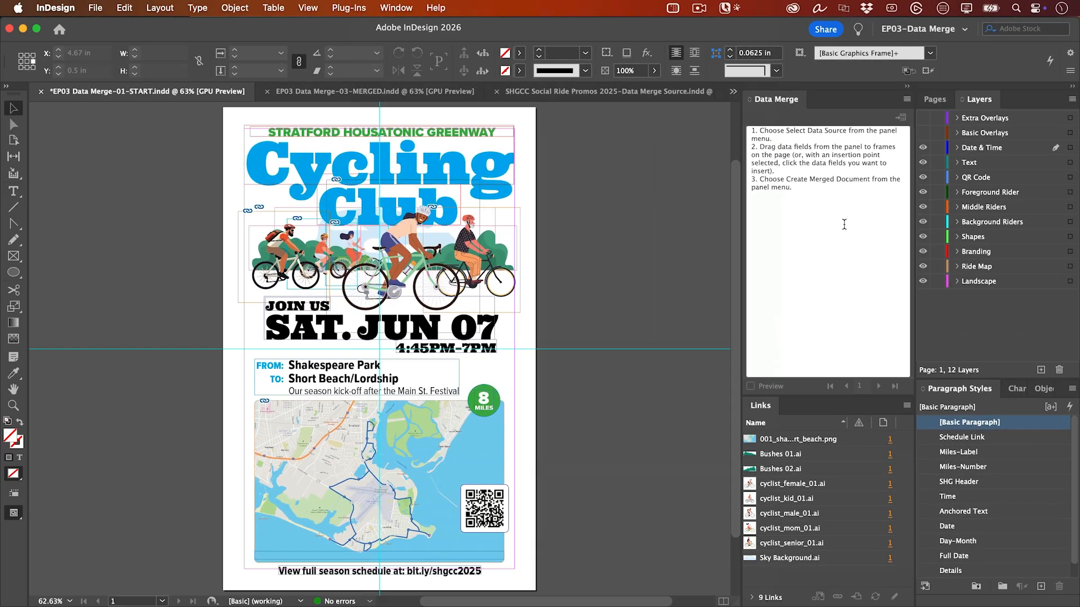
- Load 2025 Ride Source Data-PREPPED.csv from the CYCLING CLUB folder as the data merge source
click(910, 99)
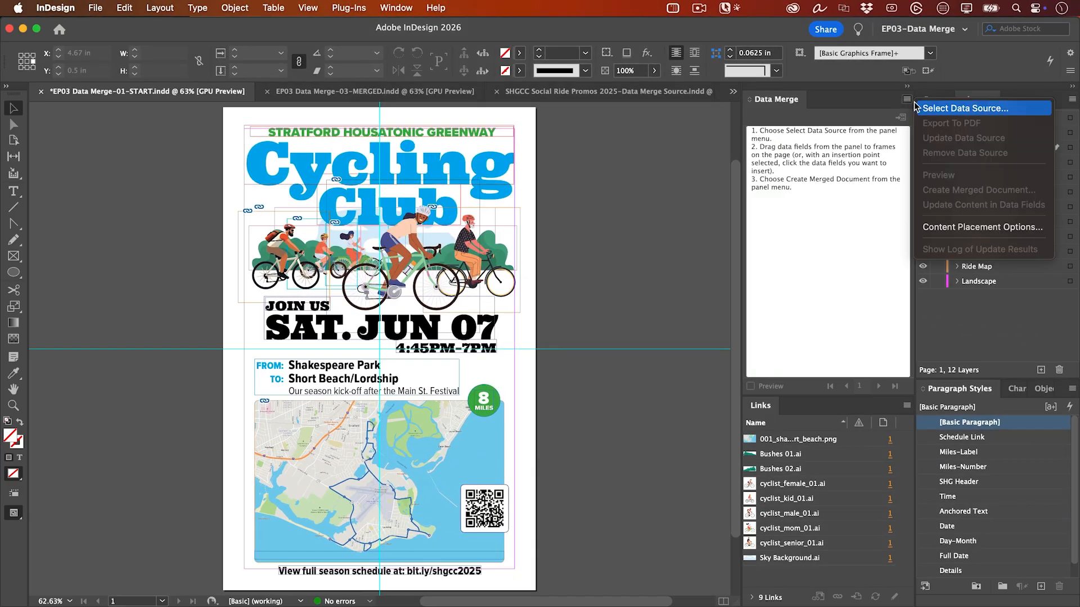
click(920, 107)
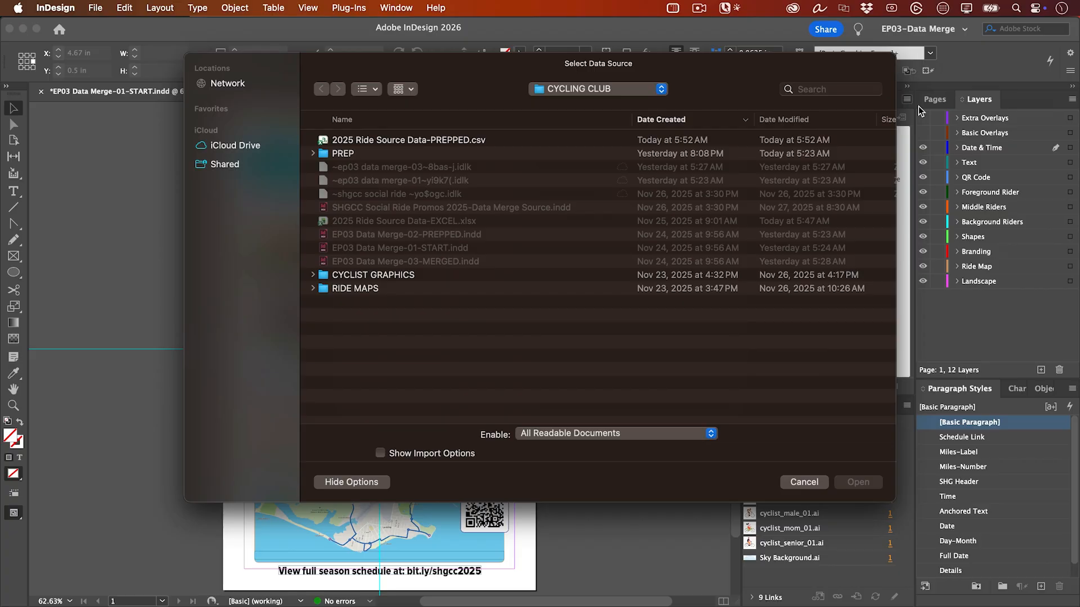
click(547, 142)
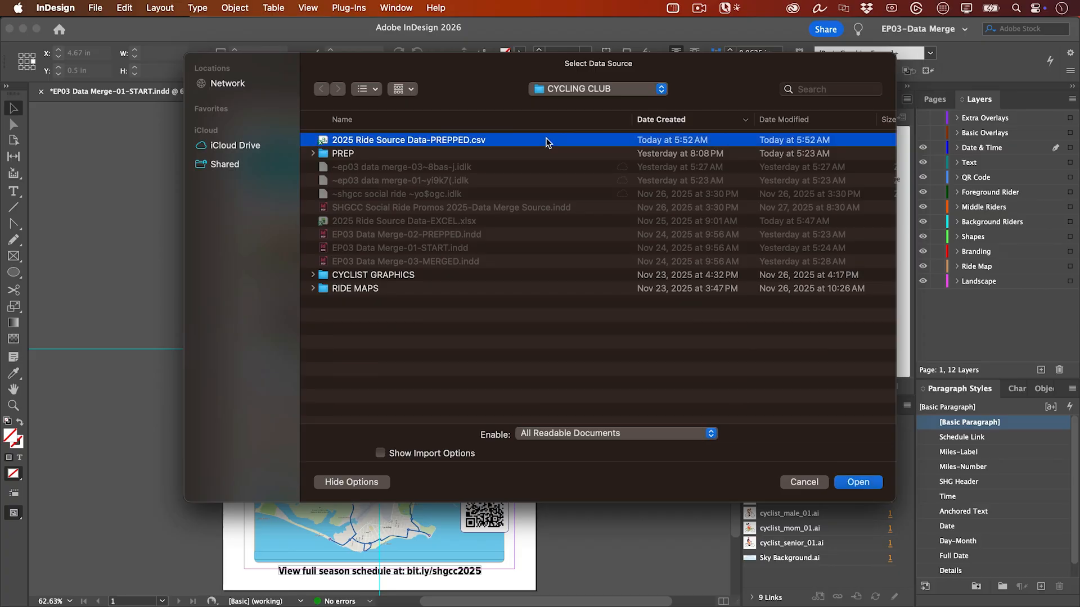
double_click(545, 140)
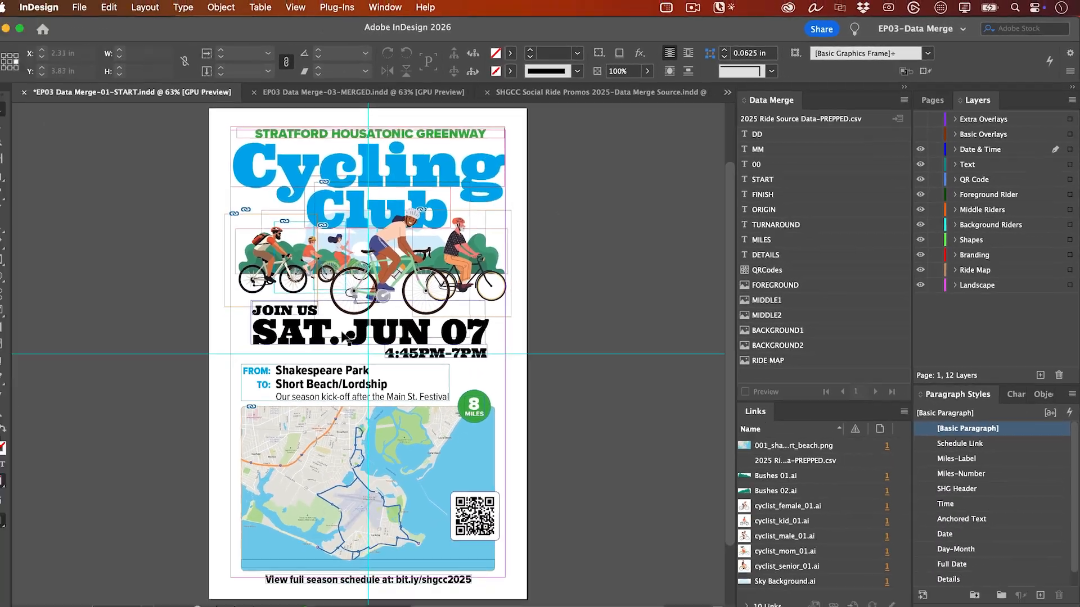
- Replace the text "SAT." in the poster's date line with the DD data field
double_click(345, 337)
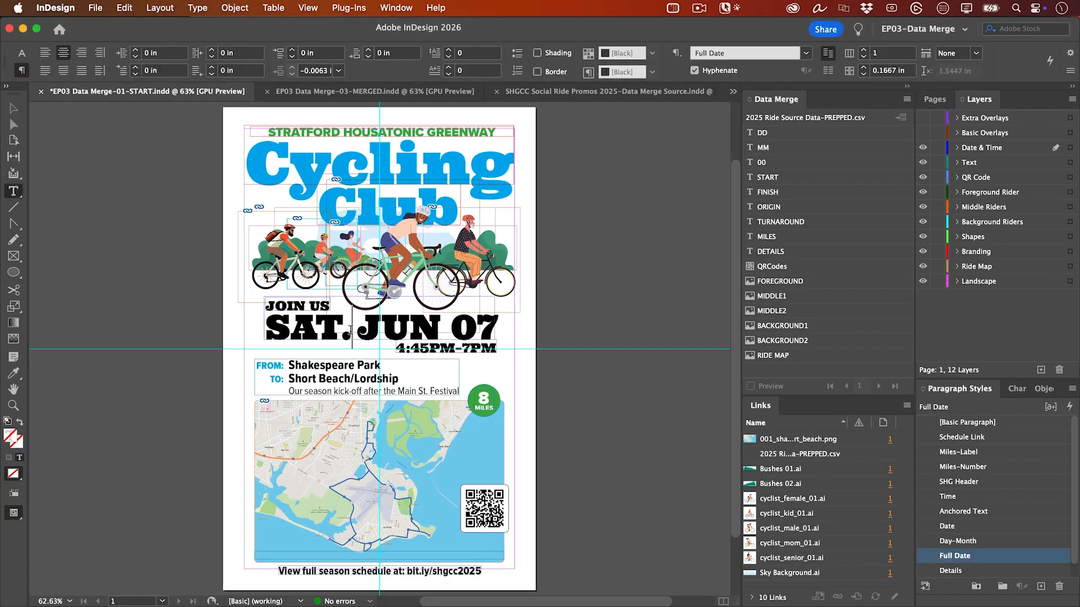
drag(343, 336, 260, 333)
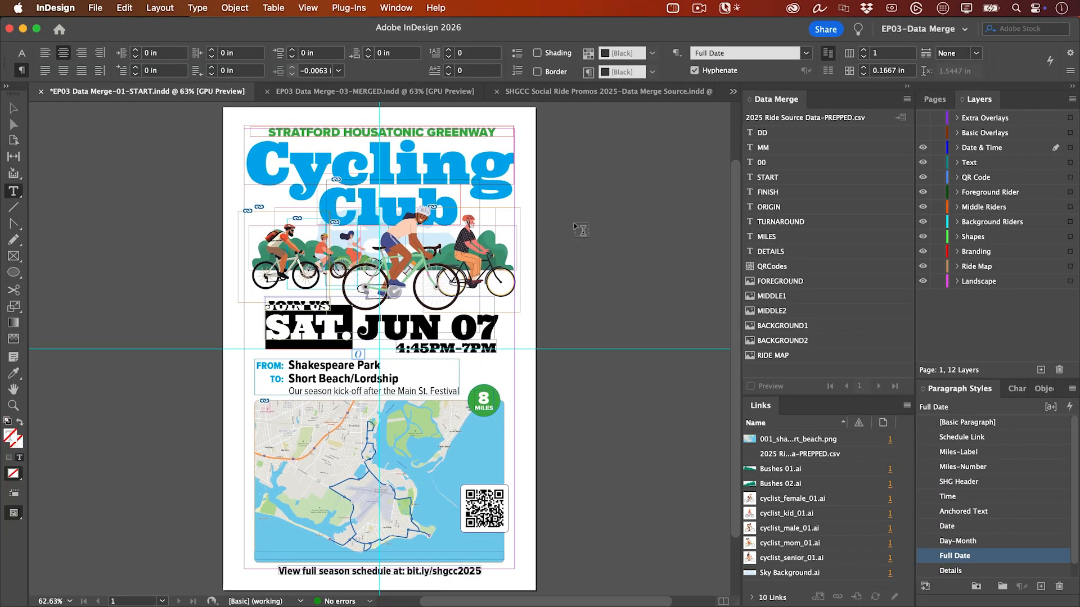
click(793, 132)
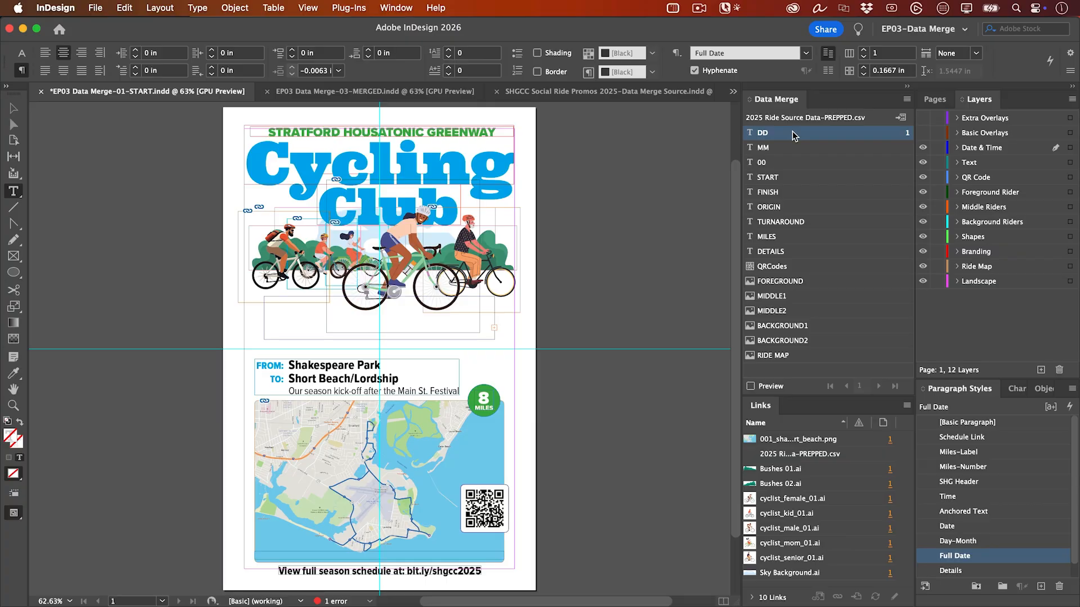
- Replace "JUN" in the overset date text with the MM data field using the Story Editor
key(Escape)
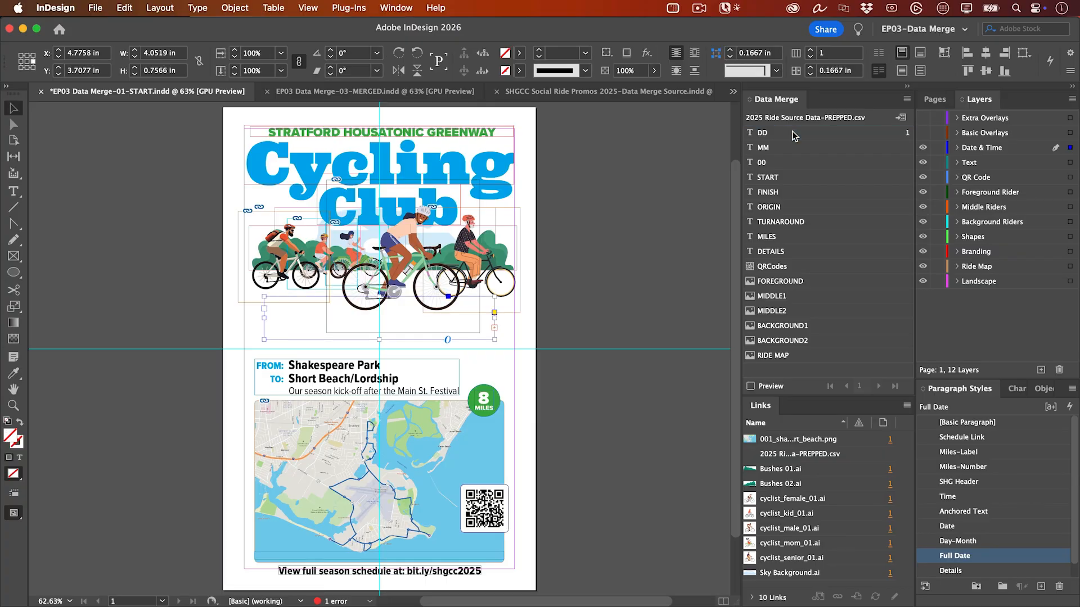
key(super+y)
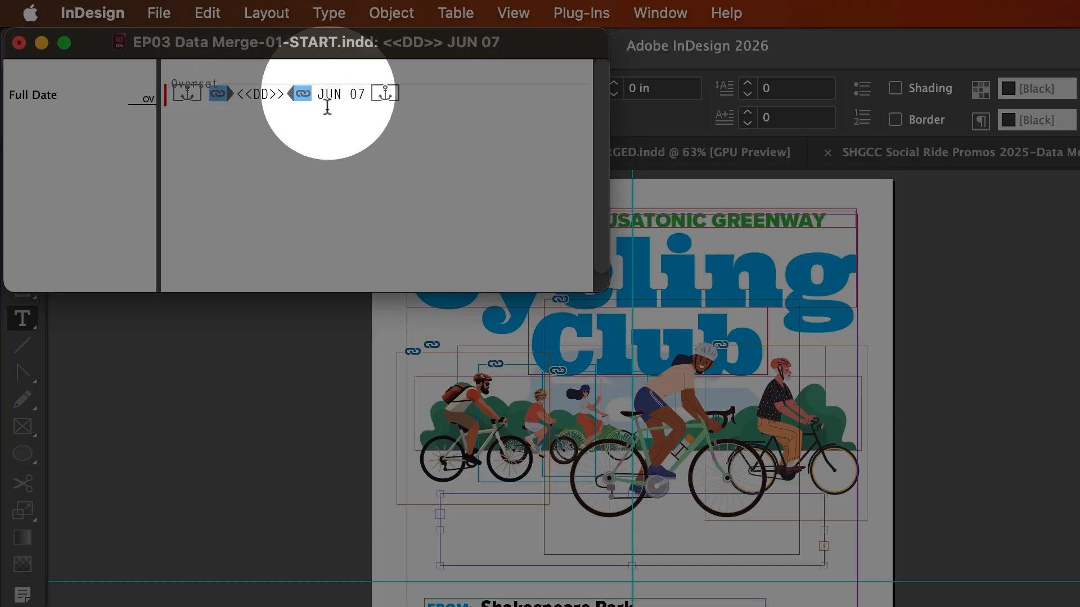
drag(317, 94, 339, 94)
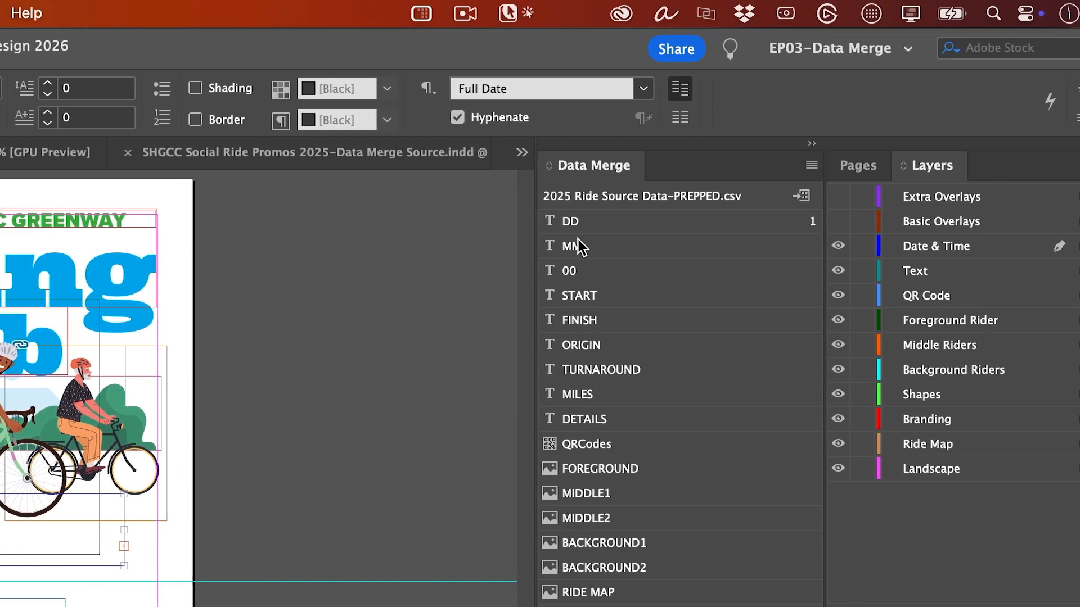
click(802, 248)
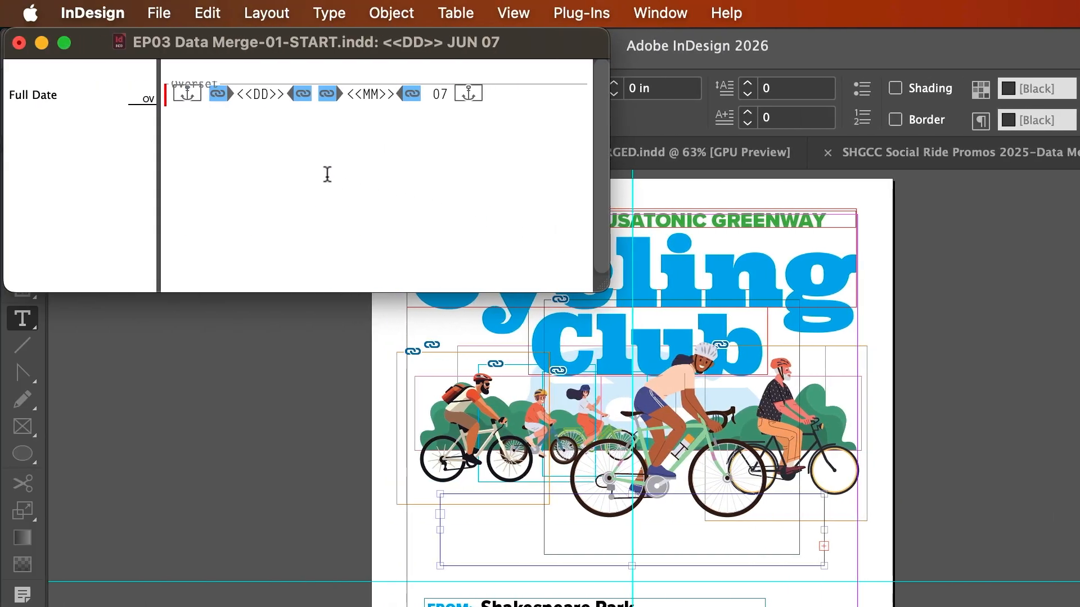
click(19, 43)
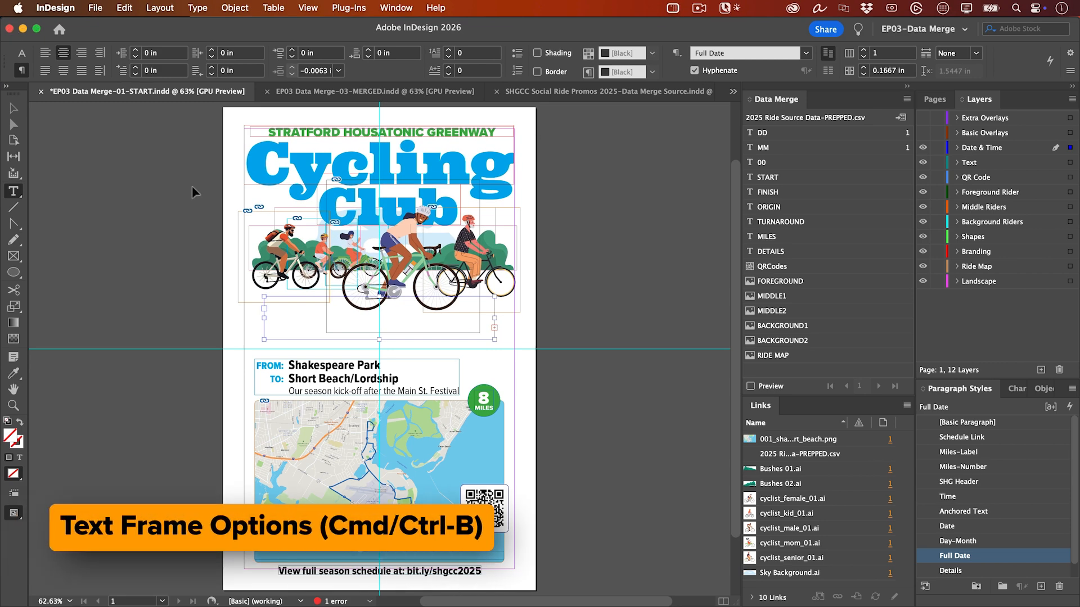
- Set the date text frame to auto-size by Width Only from its center, with No Line Breaks enabled
key(super+b)
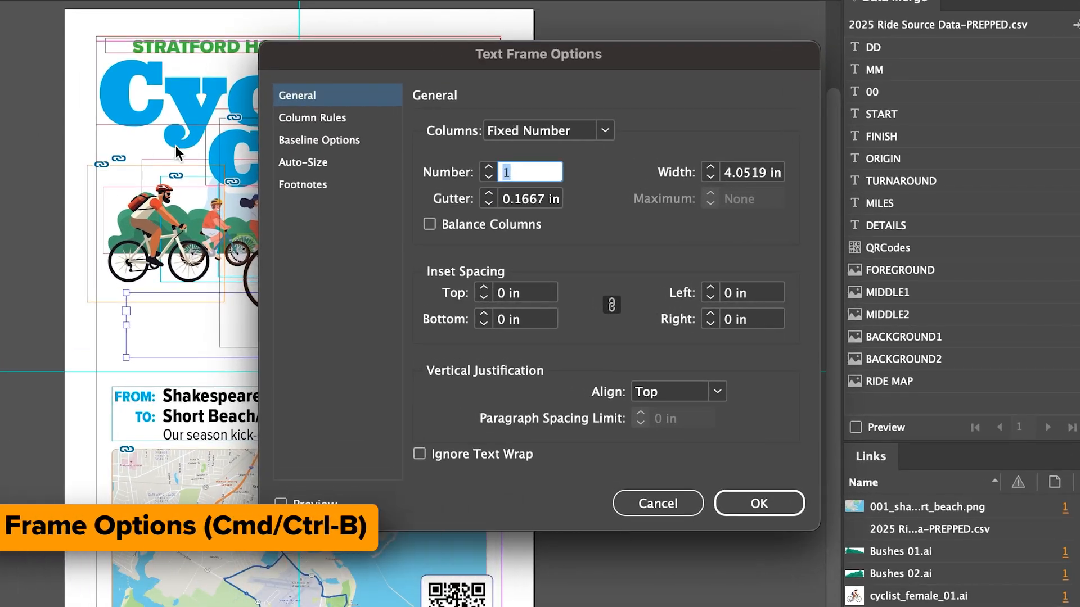
click(327, 163)
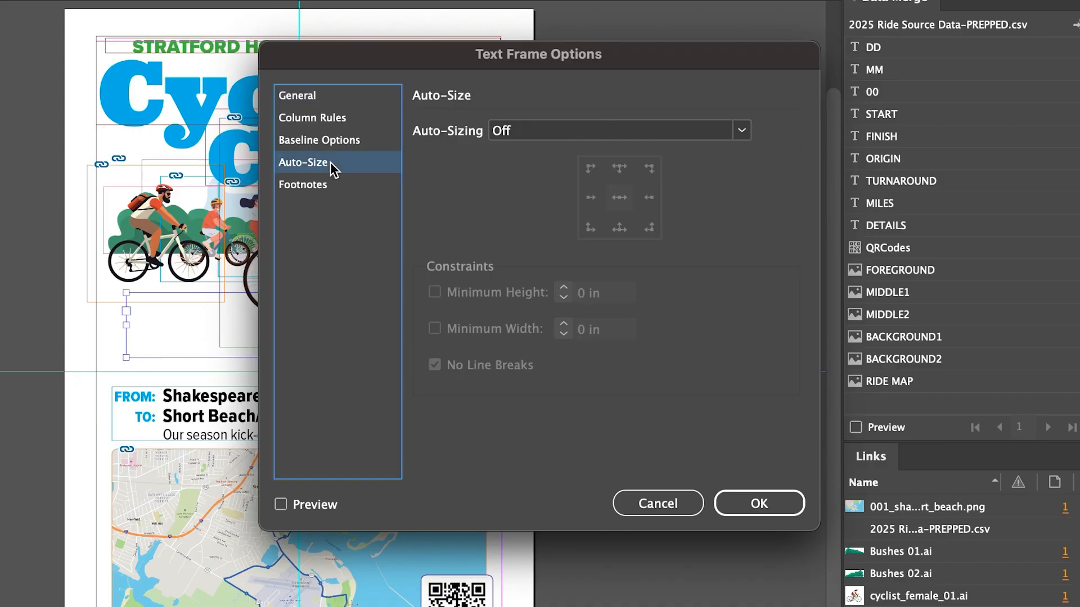
click(573, 135)
click(623, 198)
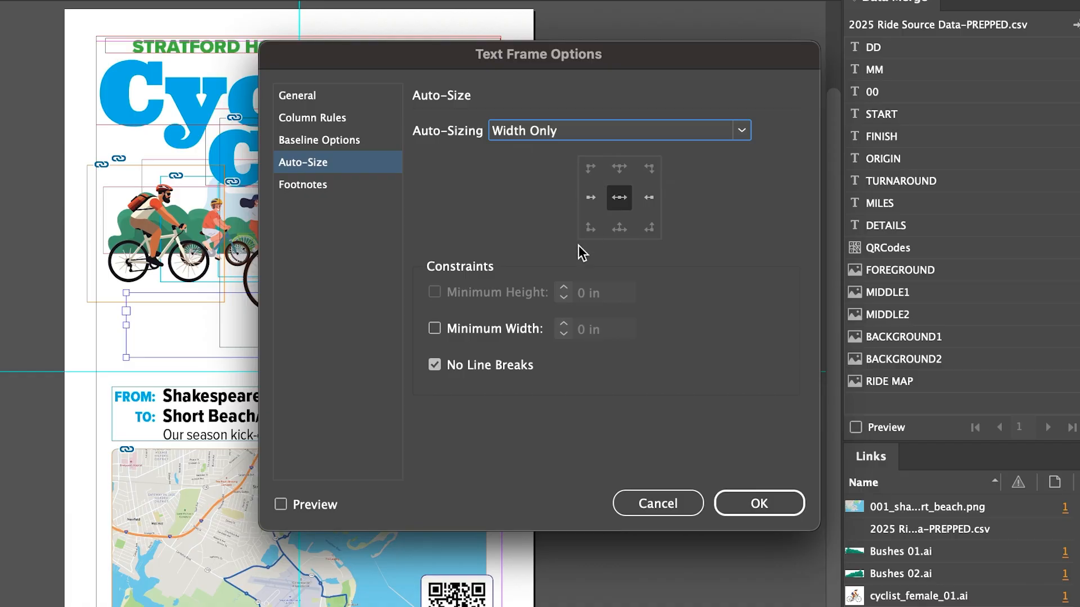
click(759, 504)
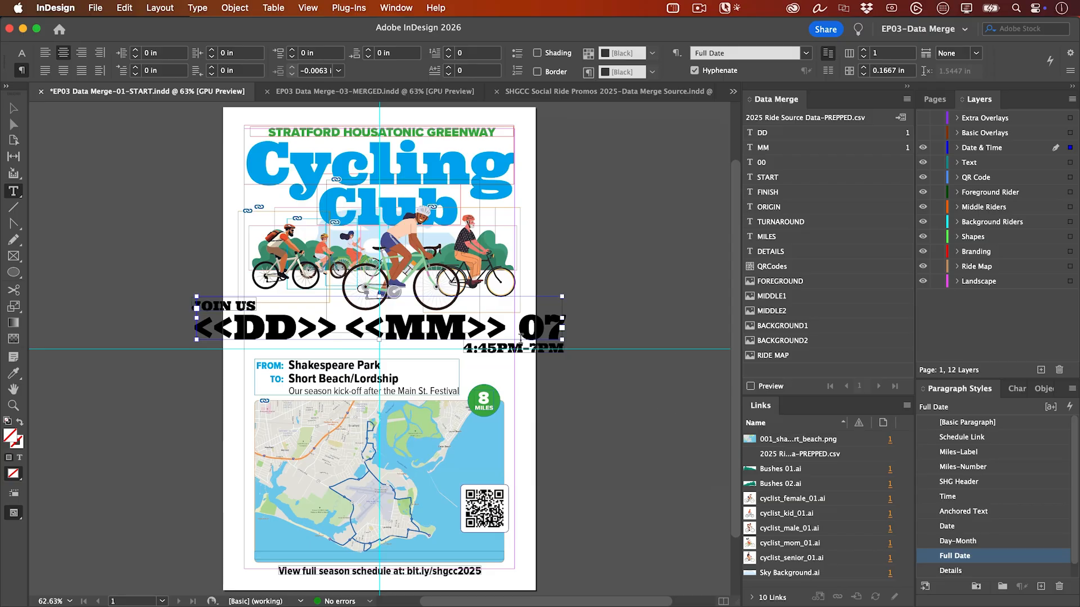
- Replace the day number "07" in the poster's date line with the 00 data field
click(530, 332)
double_click(530, 332)
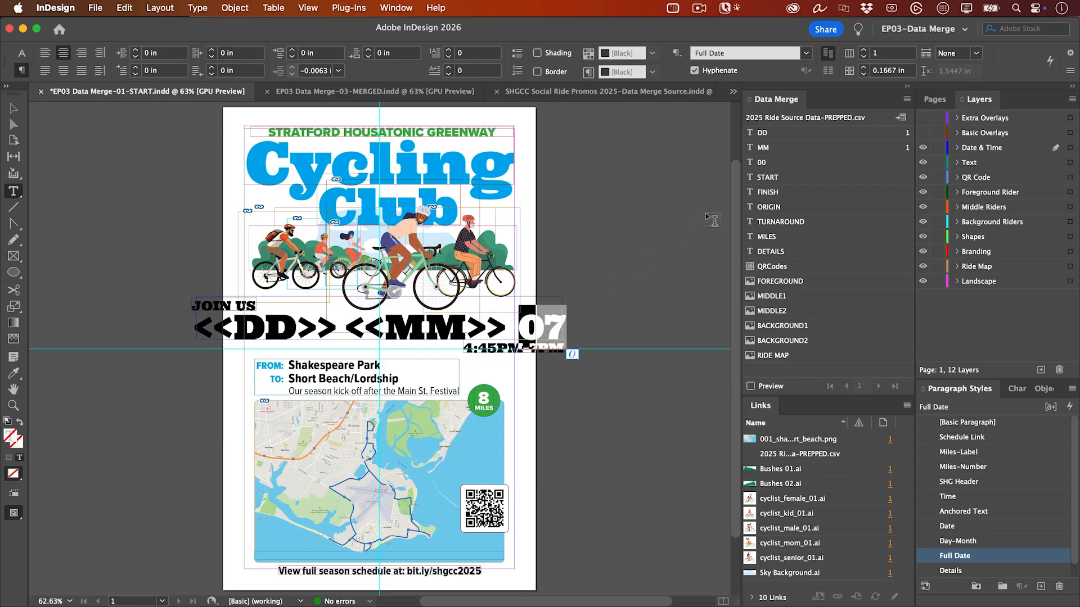
click(770, 163)
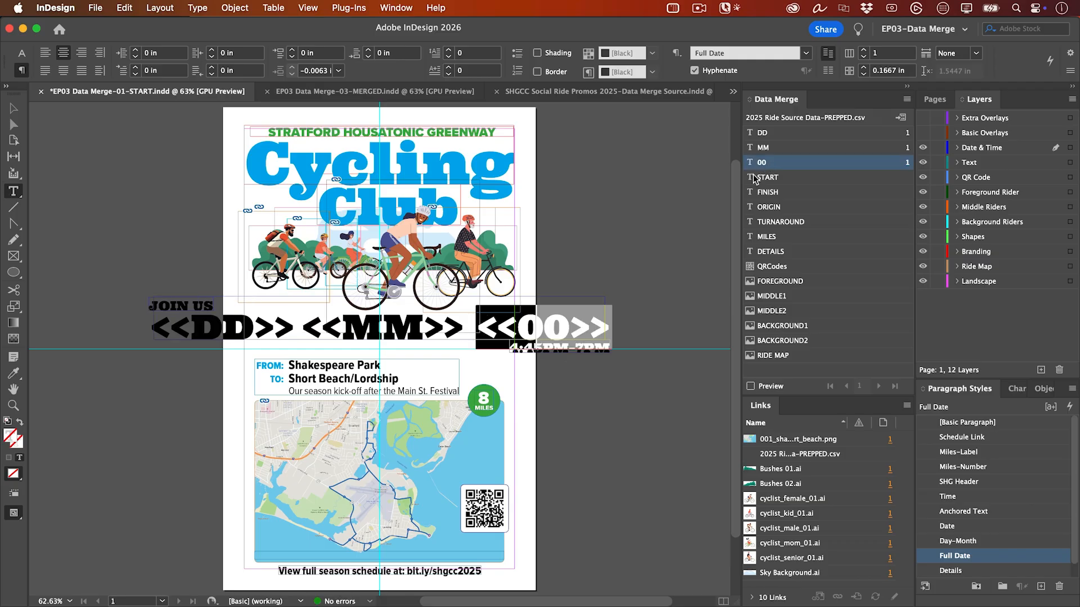
key(Escape)
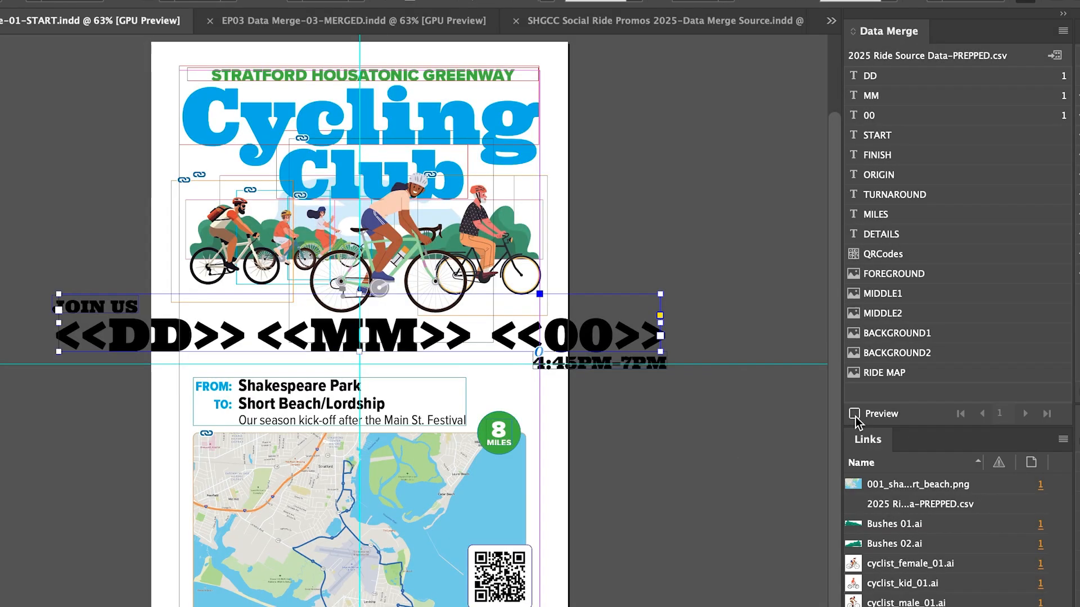
- Preview the merged date line, step through several ride records, and turn the preview off
click(855, 415)
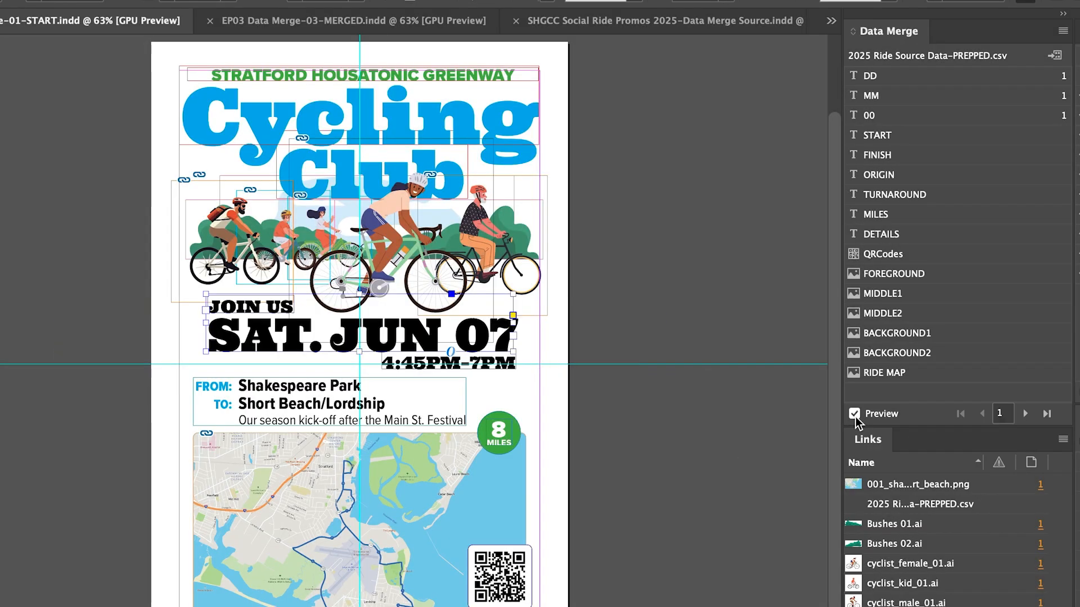
click(1025, 415)
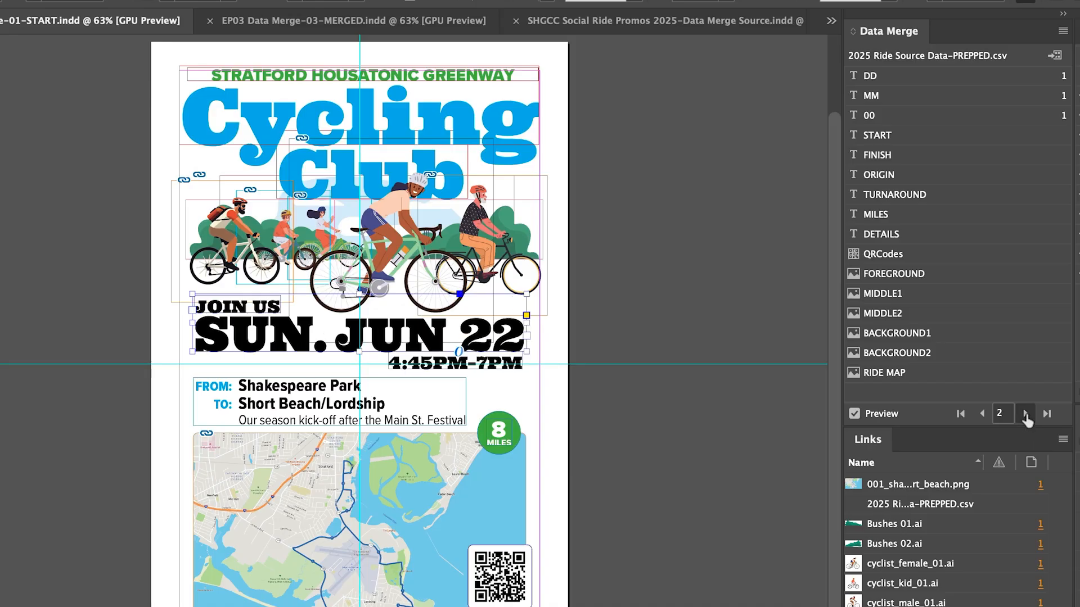
click(1026, 413)
click(1026, 414)
click(1025, 414)
click(1026, 414)
click(1025, 413)
click(878, 414)
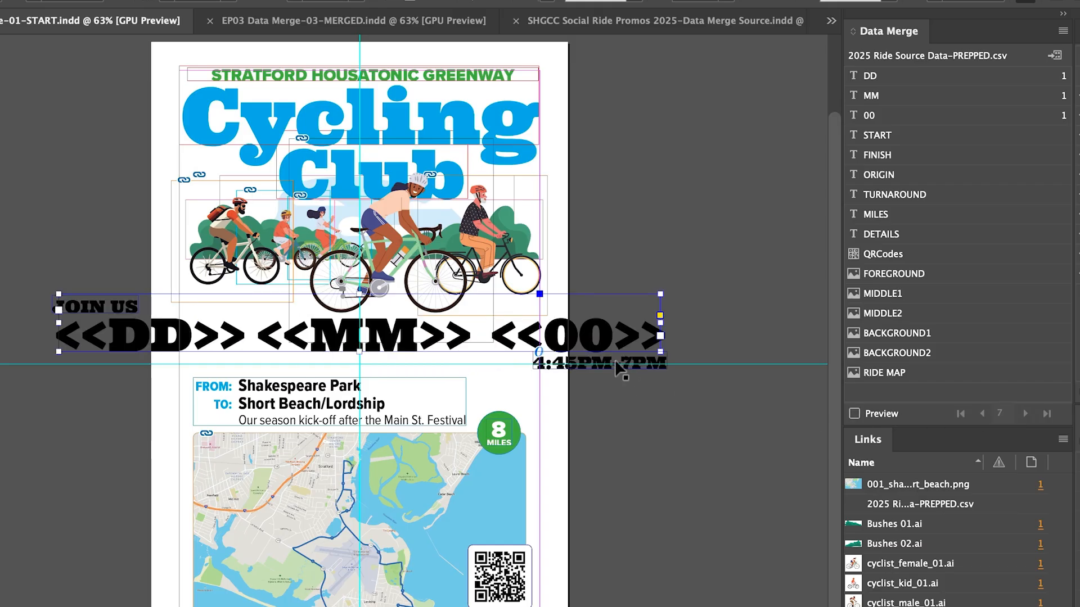
- Replace "4:45PM" and "7PM" in the time line with the START and FINISH data fields, keeping the dash
double_click(606, 362)
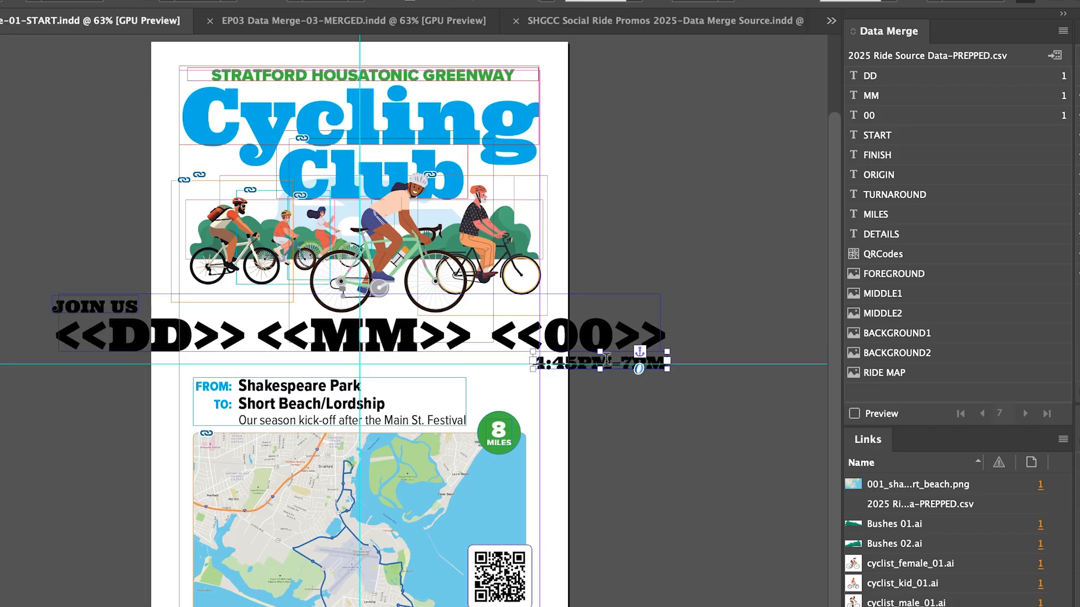
drag(612, 363, 539, 363)
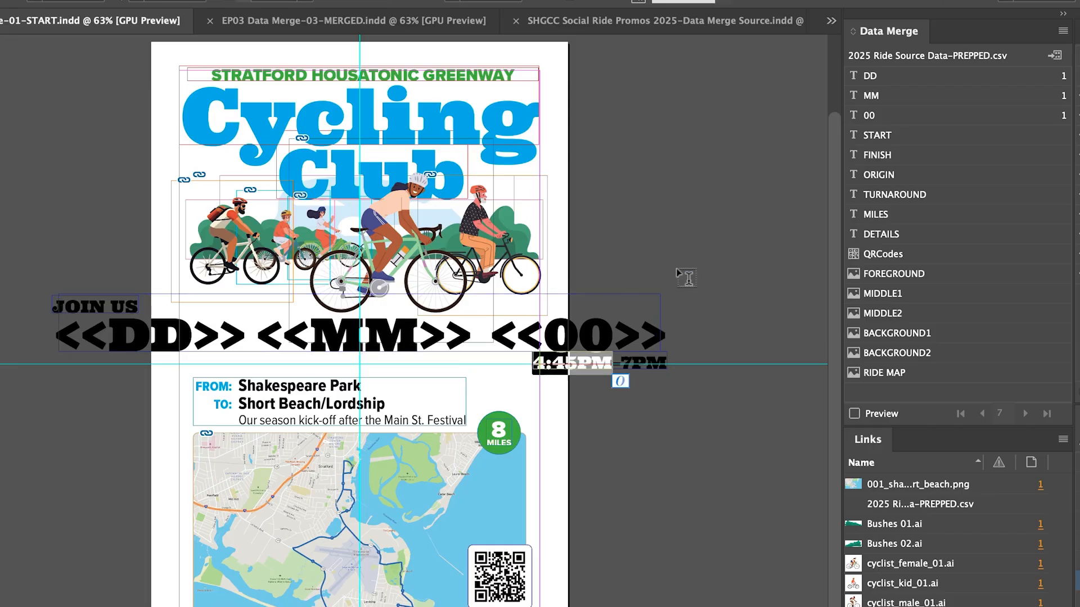
click(888, 135)
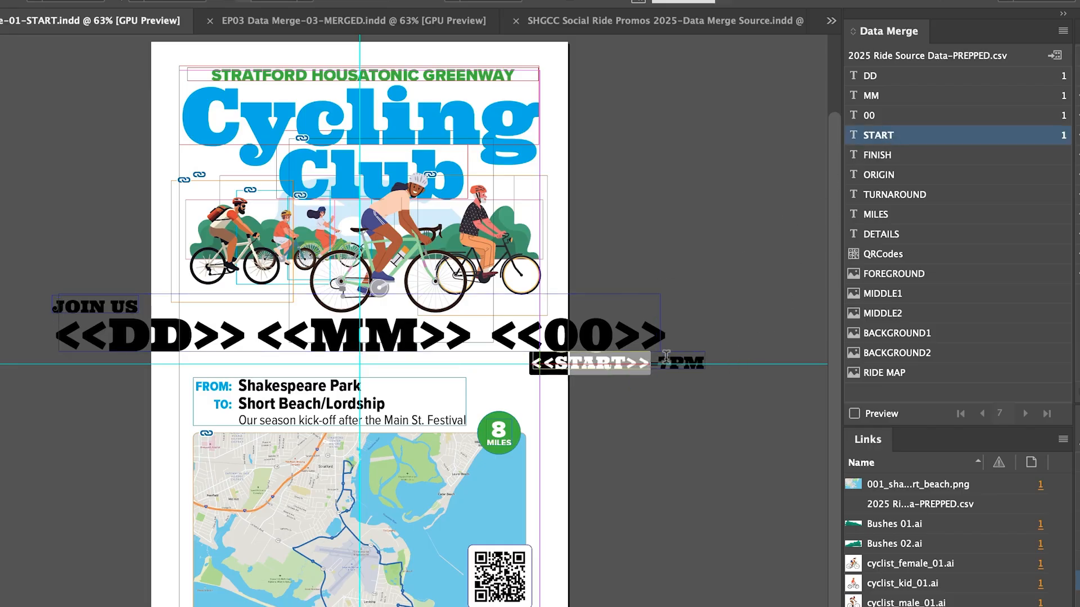
drag(659, 363, 701, 360)
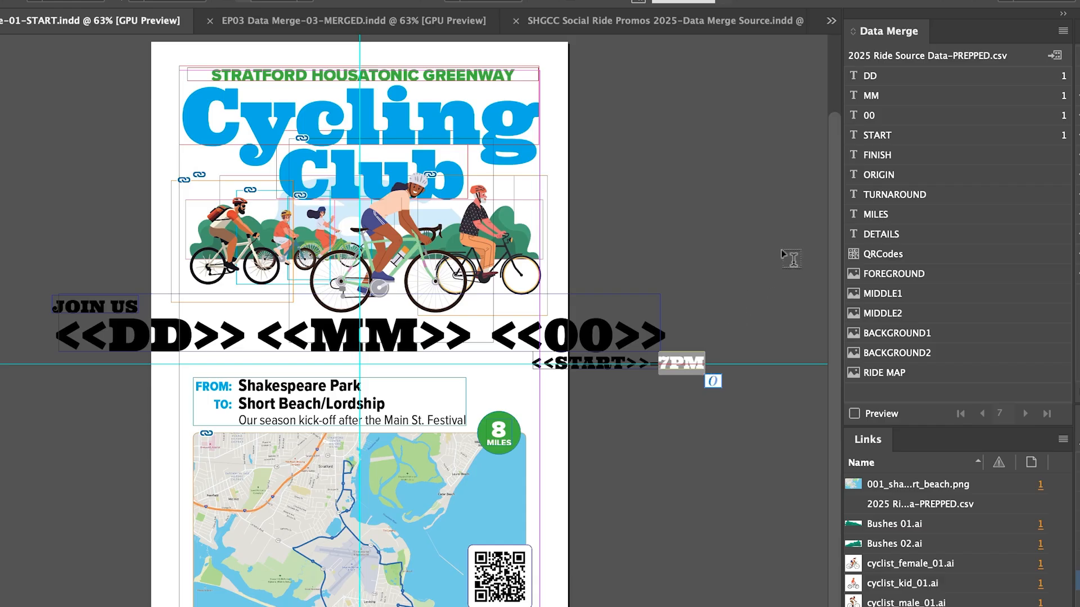
click(894, 157)
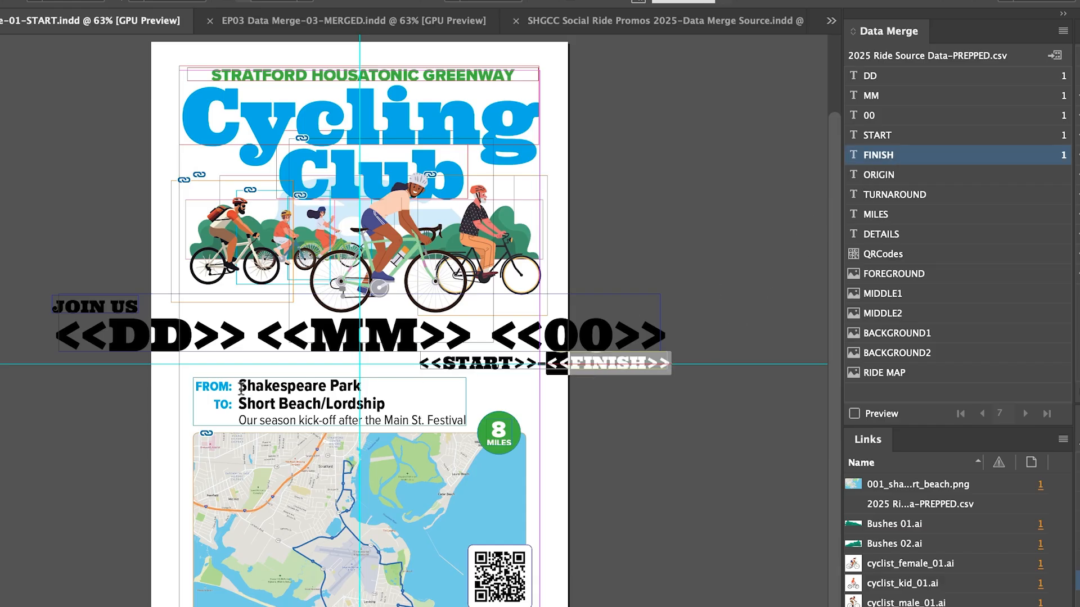
- Replace "Shakespeare Park" with the ORIGIN data field and "Short Beach/Lordship" with the TURNAROUND data field
drag(240, 387, 358, 386)
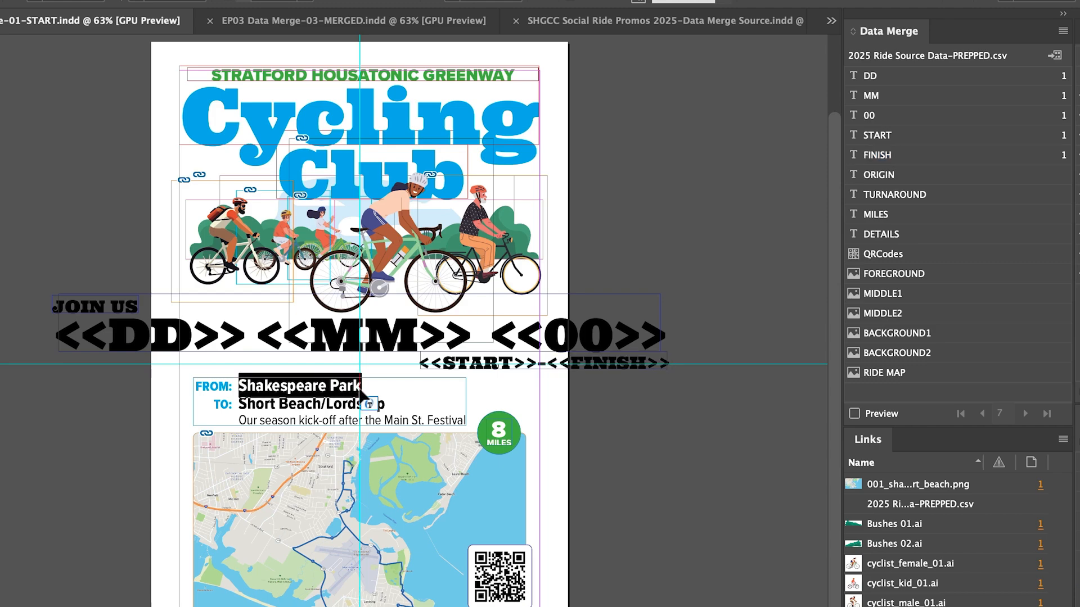
click(876, 174)
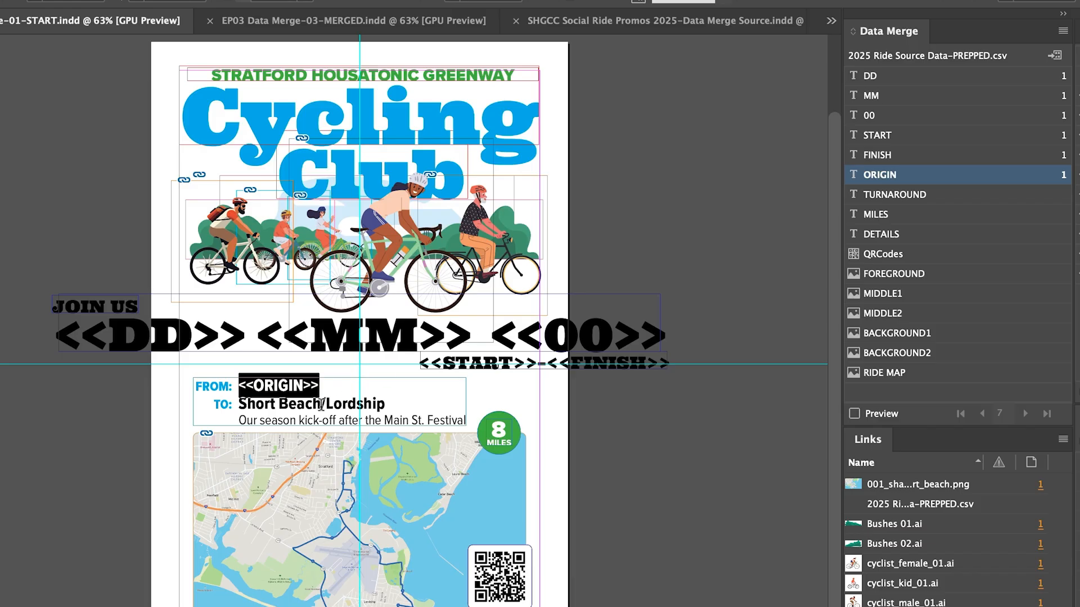
click(241, 402)
drag(240, 402, 385, 403)
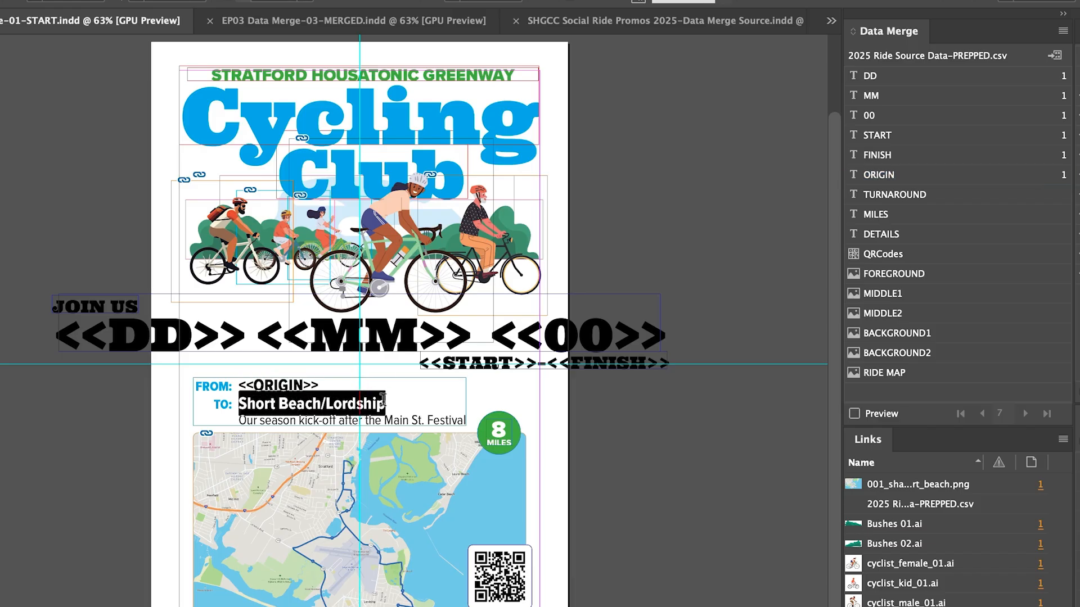
click(894, 194)
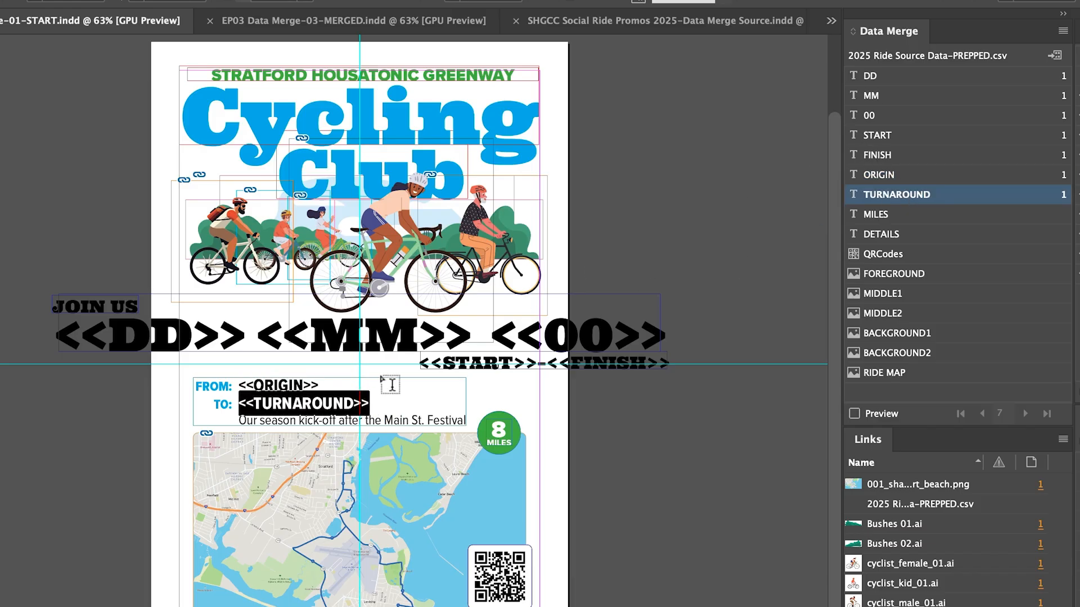
- Replace the season kick-off description with the DETAILS data field and the green badge's number with the MILES data field
click(242, 420)
drag(242, 420, 466, 421)
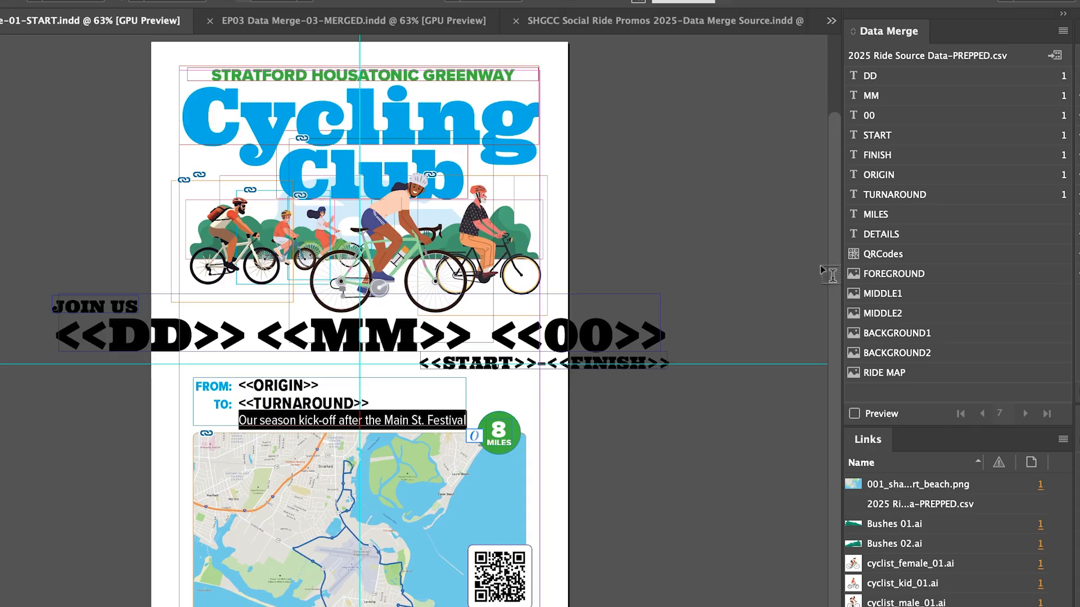
click(880, 234)
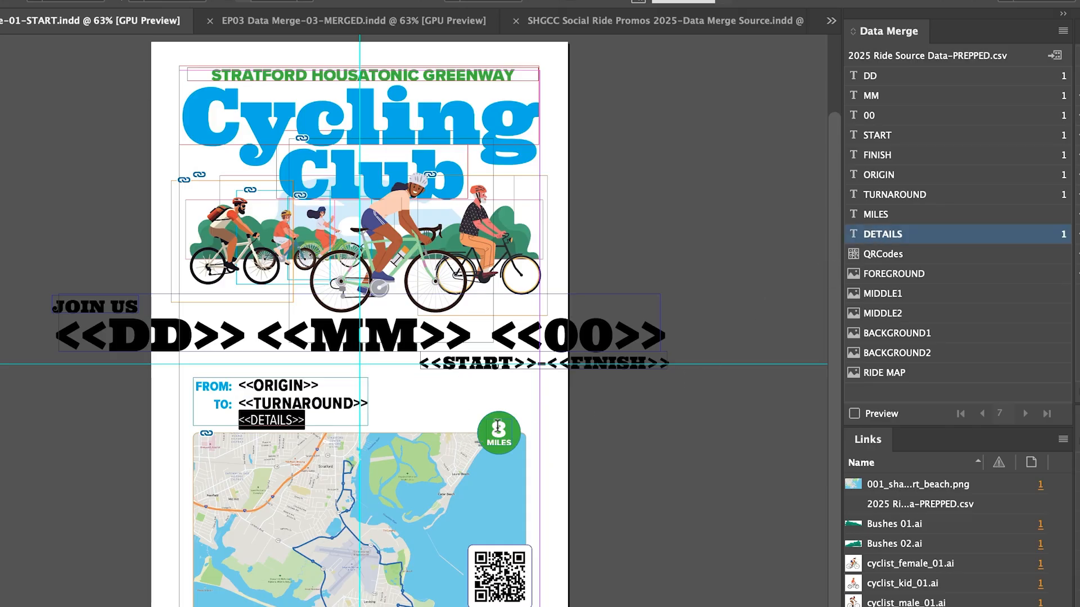
double_click(498, 427)
click(893, 216)
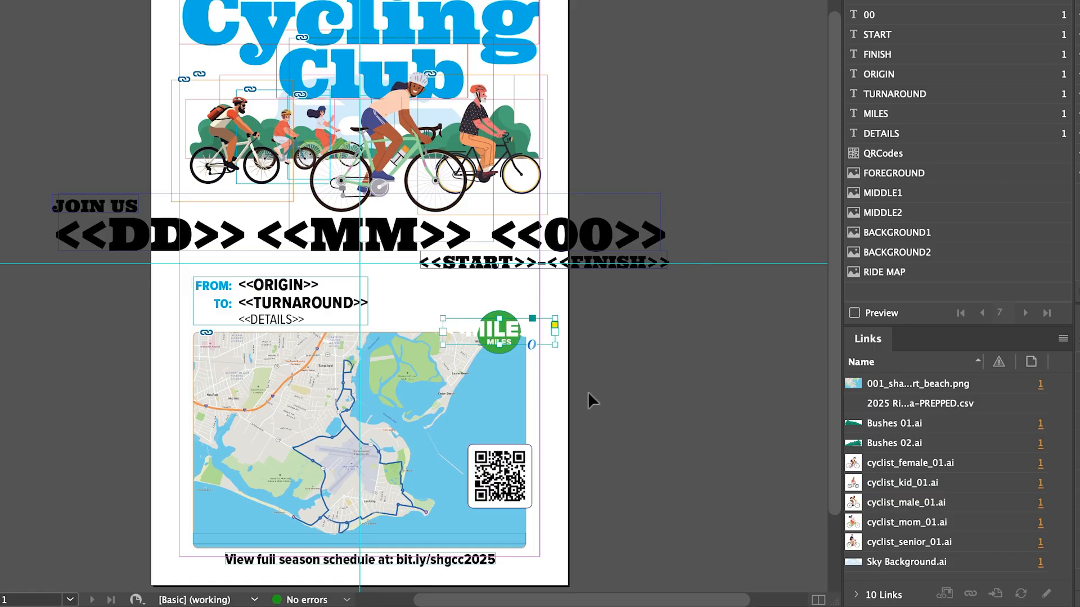
- Assign the QRCodes data field to the QR code frame and the RIDE MAP data field to the map image frame
click(515, 479)
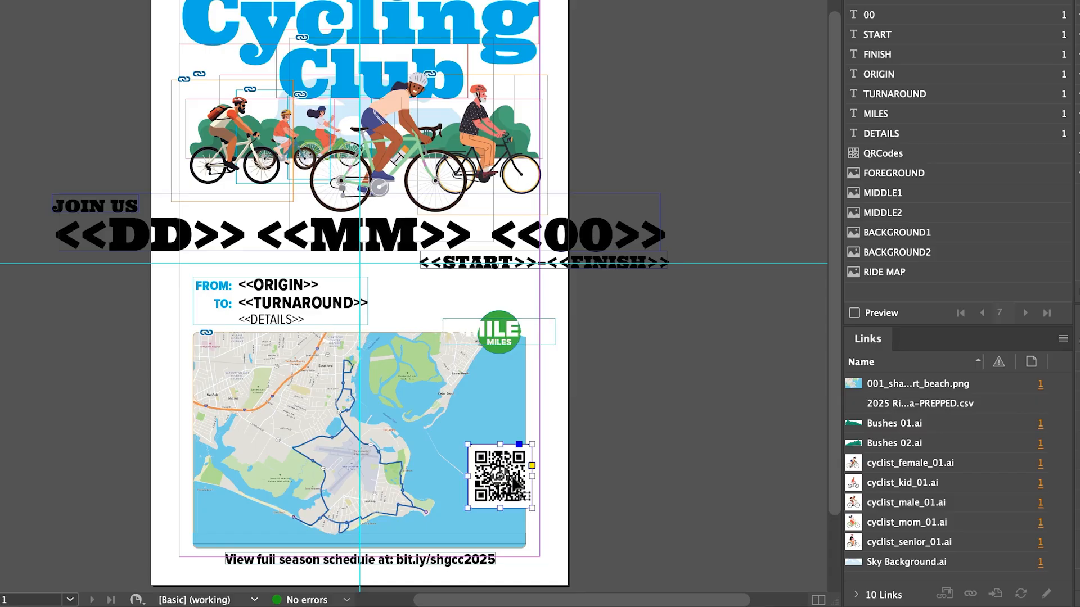
click(935, 153)
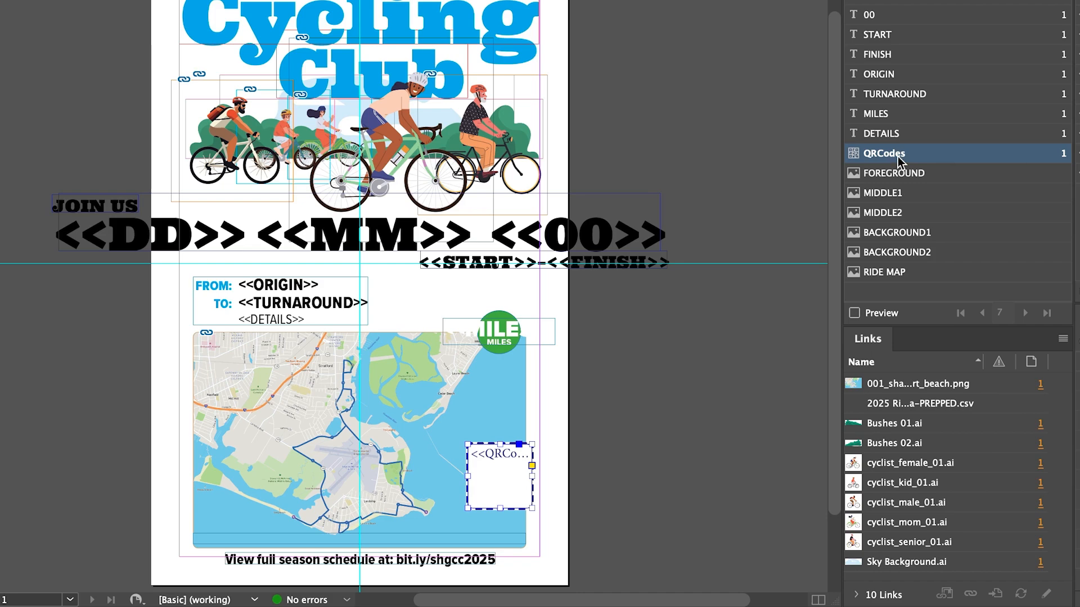
click(489, 409)
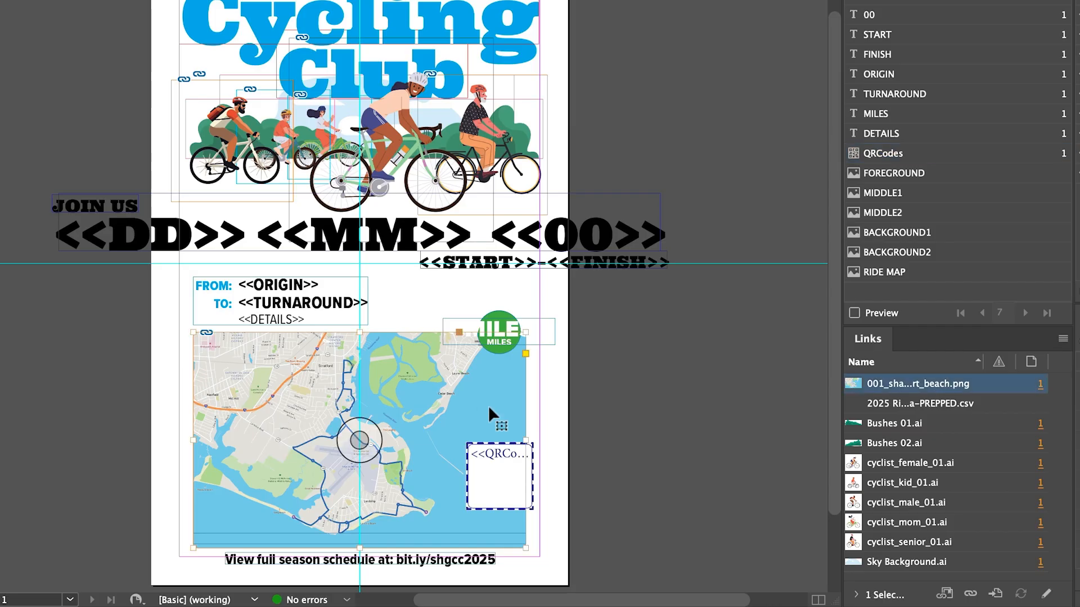
click(884, 272)
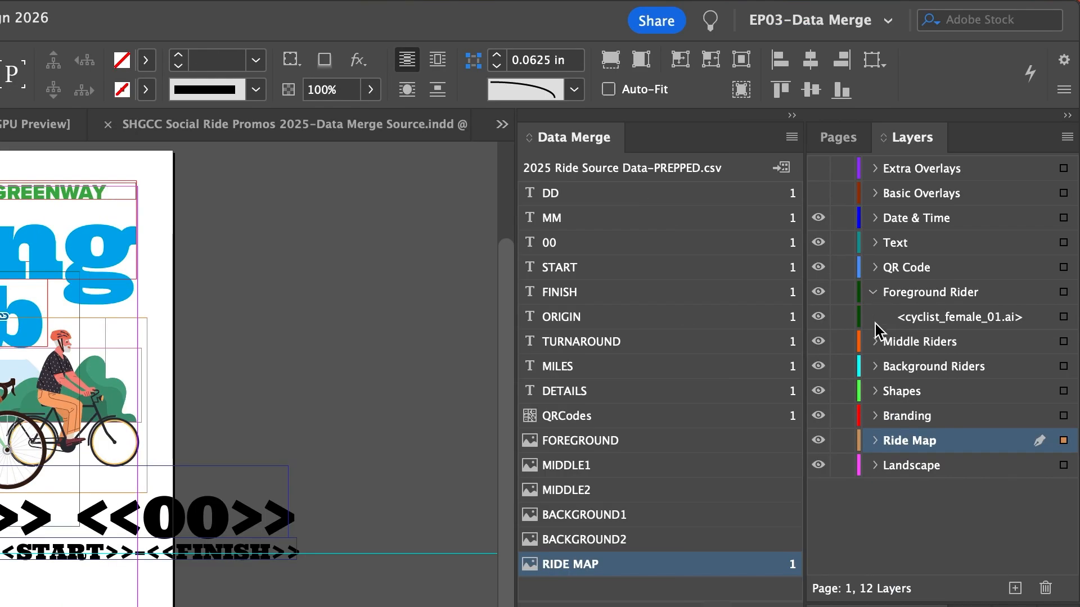
- Expand the rider layers and assign the FOREGROUND data field to the cyclist_female_01.ai frame
click(1079, 336)
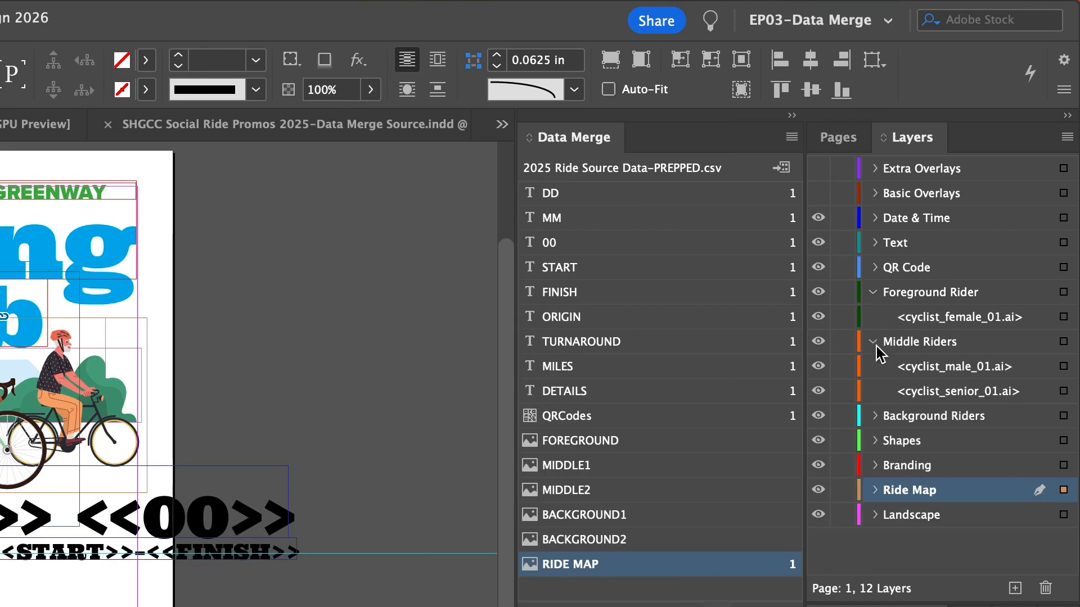
click(874, 416)
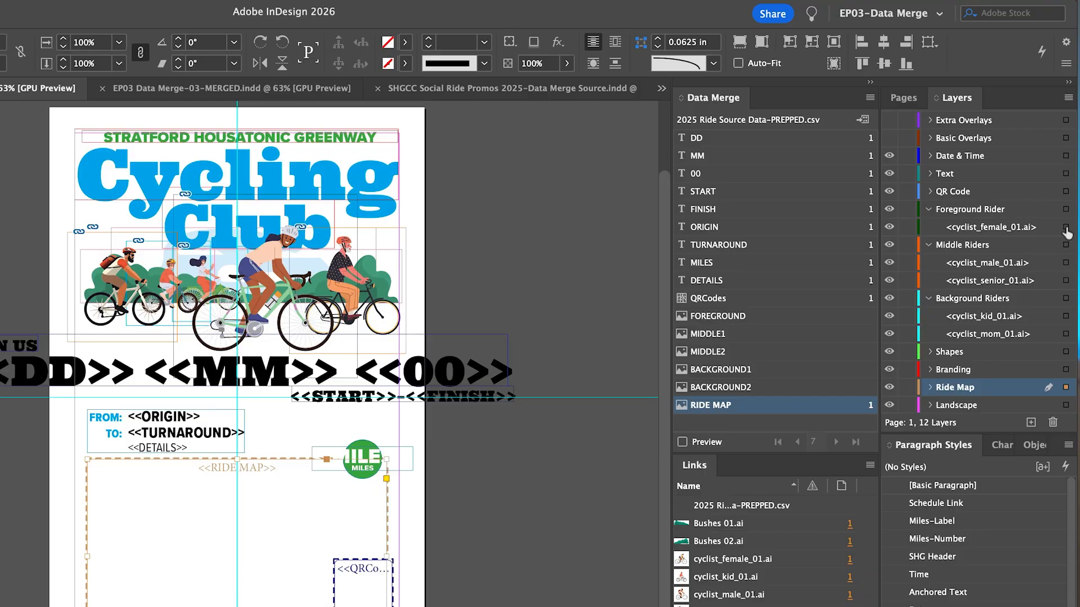
click(1066, 228)
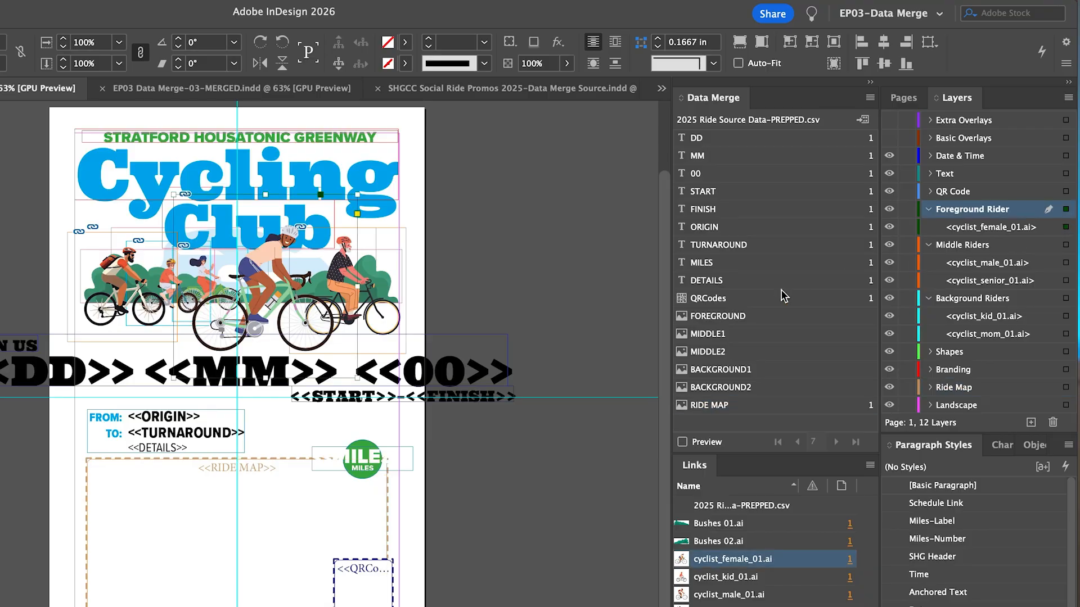
click(737, 318)
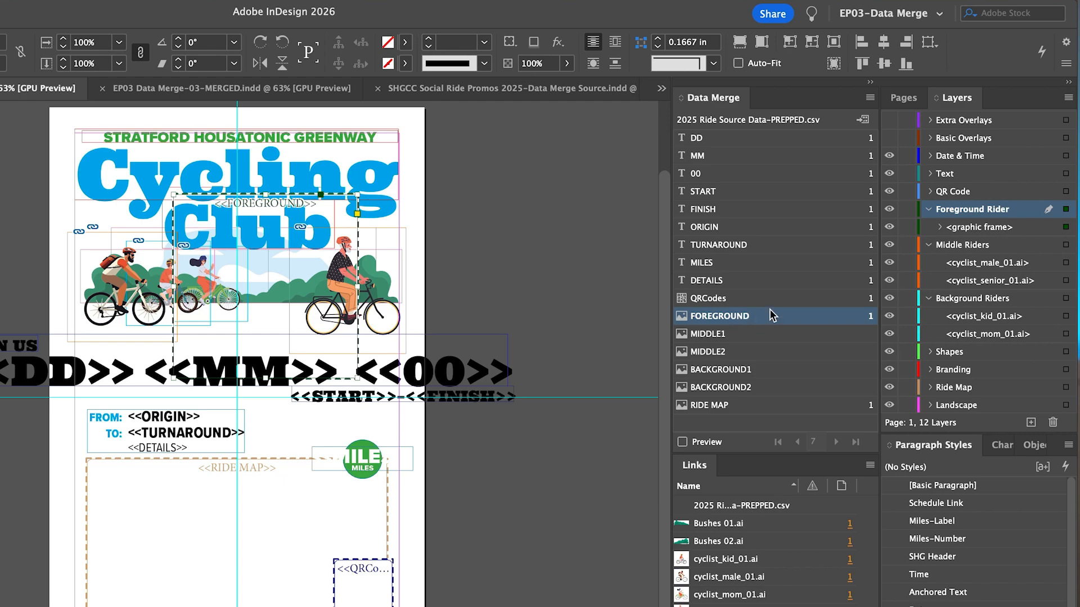
- Assign the MIDDLE1 data field to the cyclist_male_01.ai frame and MIDDLE2 to the cyclist_senior_01.ai frame
click(1066, 264)
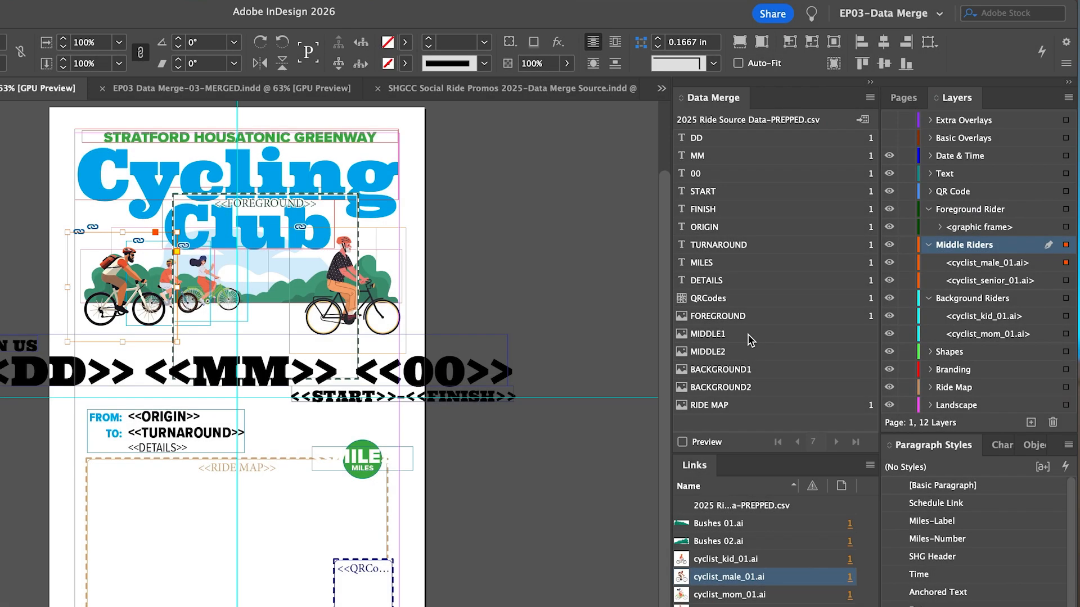
click(749, 334)
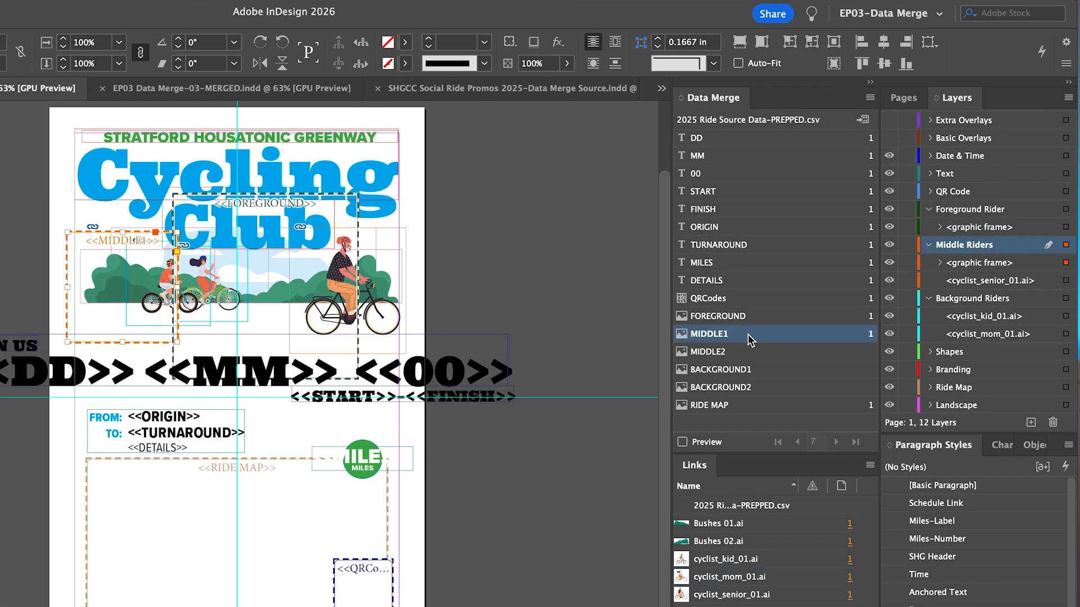
click(1065, 280)
click(738, 352)
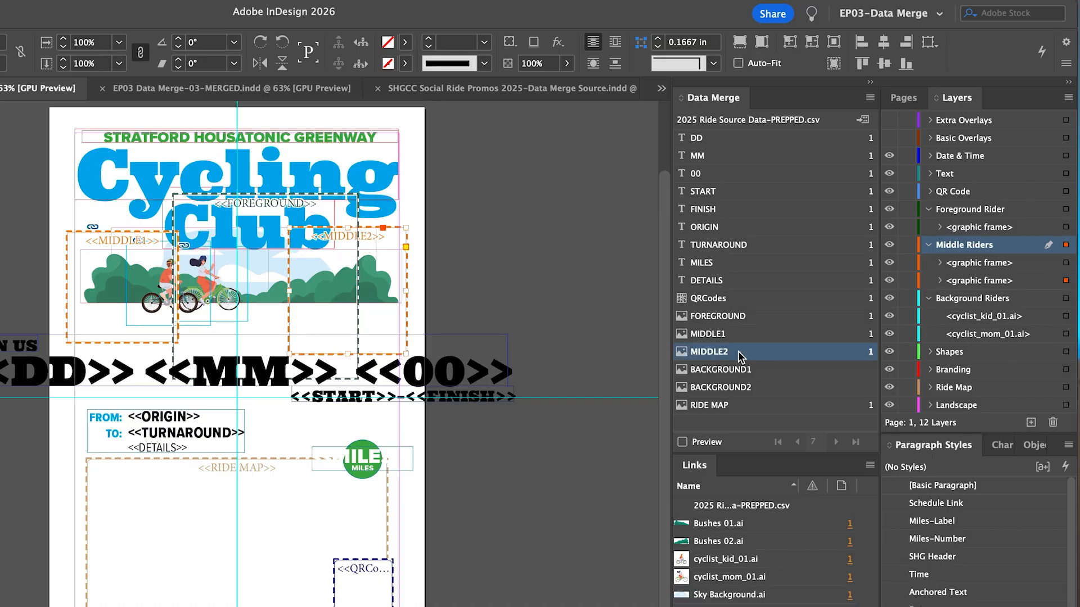
- Assign the BACKGROUND1 data field to the cyclist_kid_01.ai frame in the Background Riders layer
click(1065, 316)
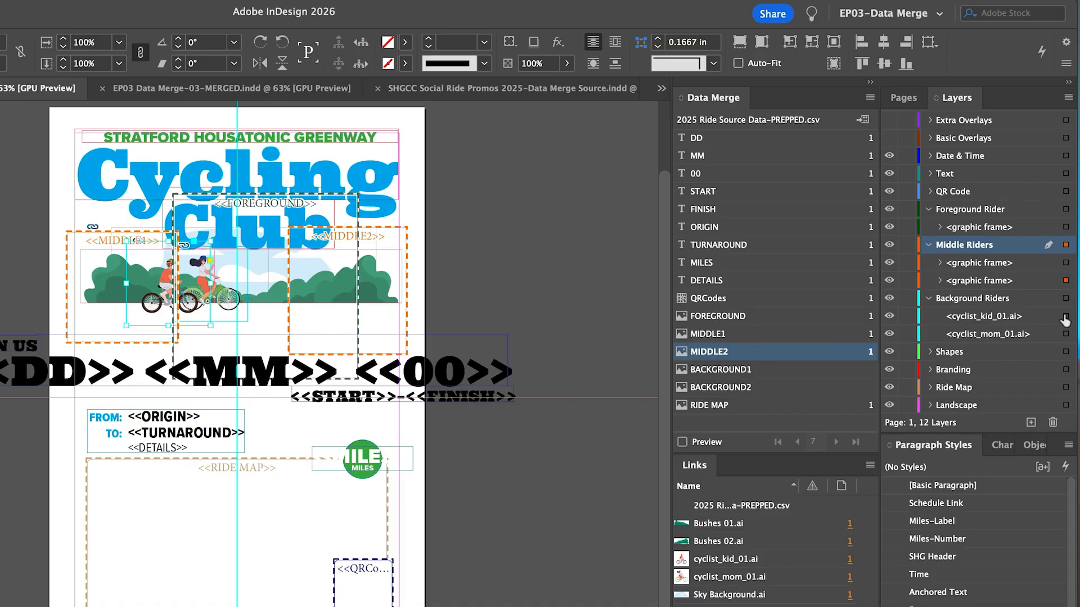
click(751, 371)
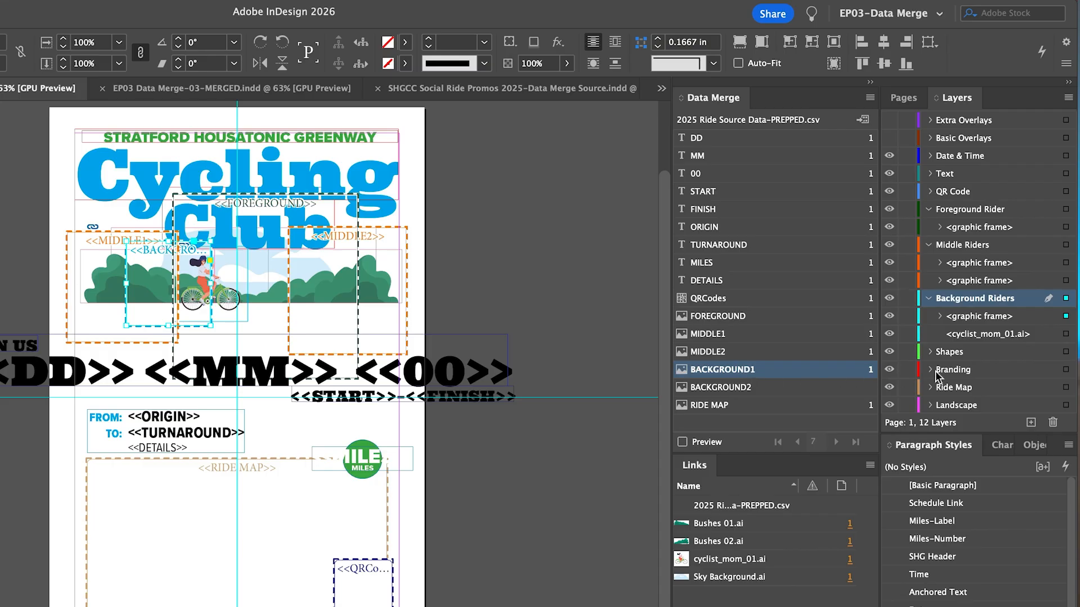
- Assign the BACKGROUND2 data field to the cyclist_mom_01.ai frame in the Background Riders layer
click(1065, 335)
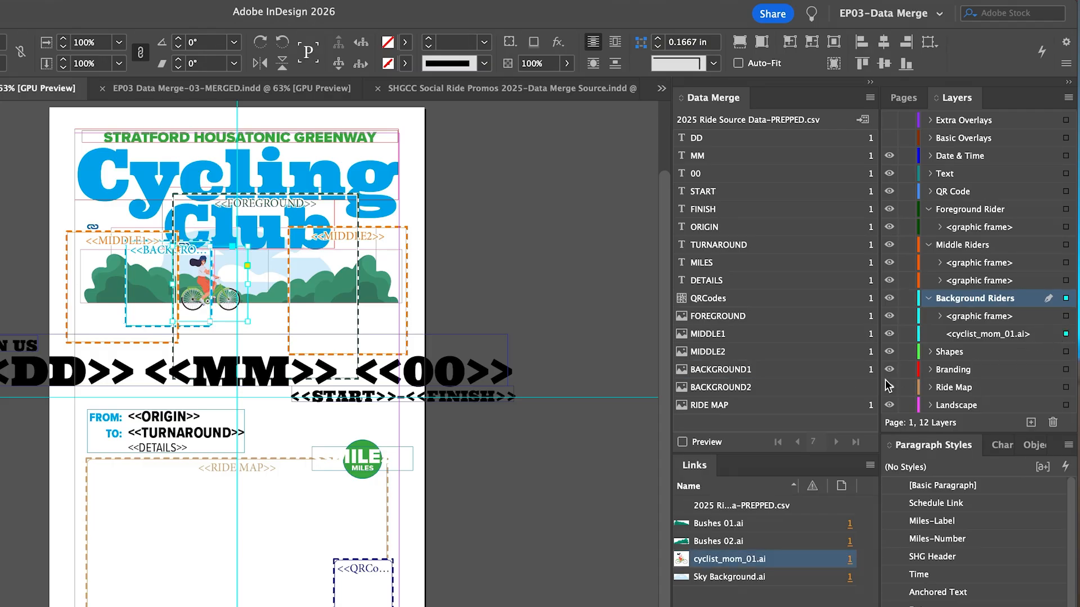
click(766, 388)
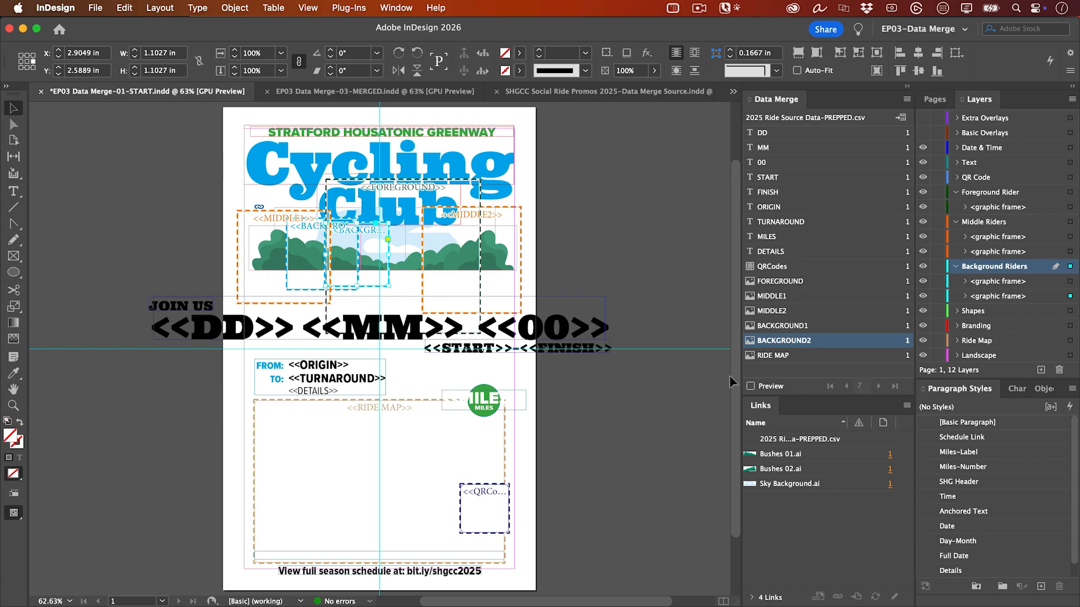
- Preview the merged data on the poster in the Preview screen mode with nothing selected
click(750, 387)
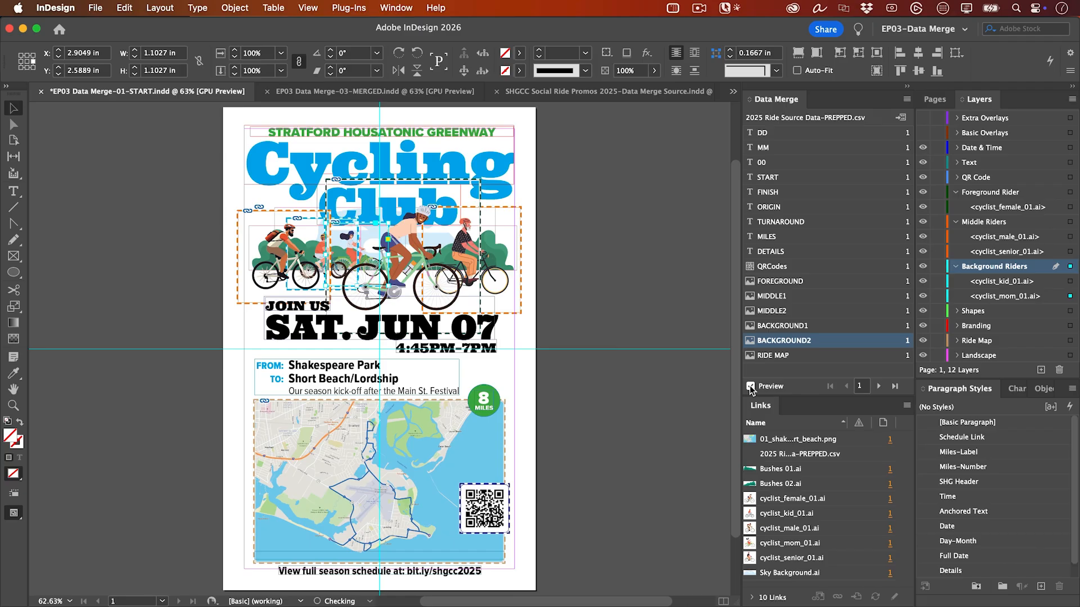
key(w)
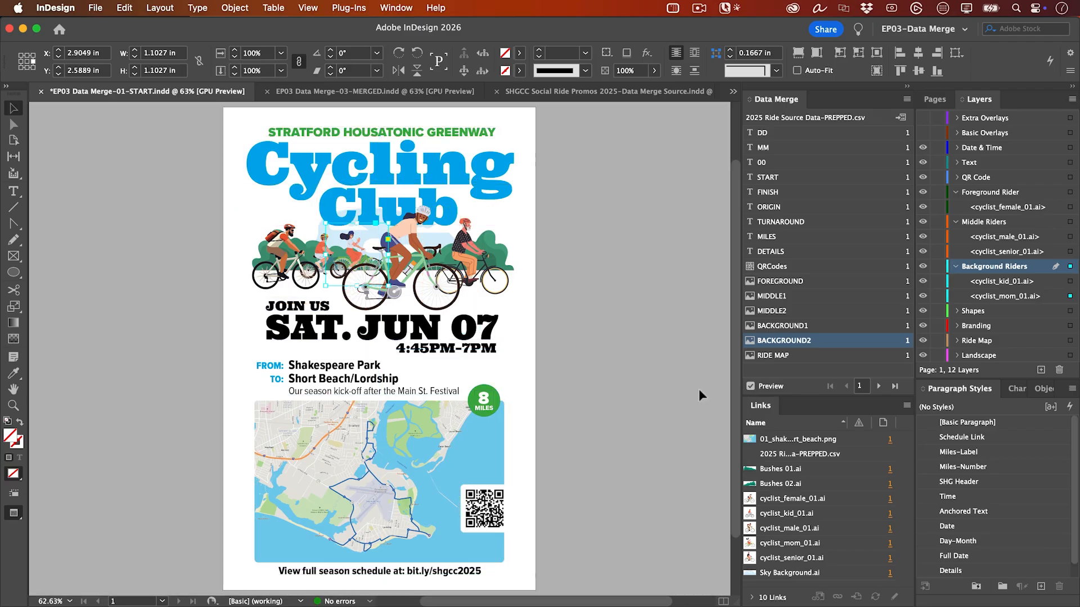
click(699, 389)
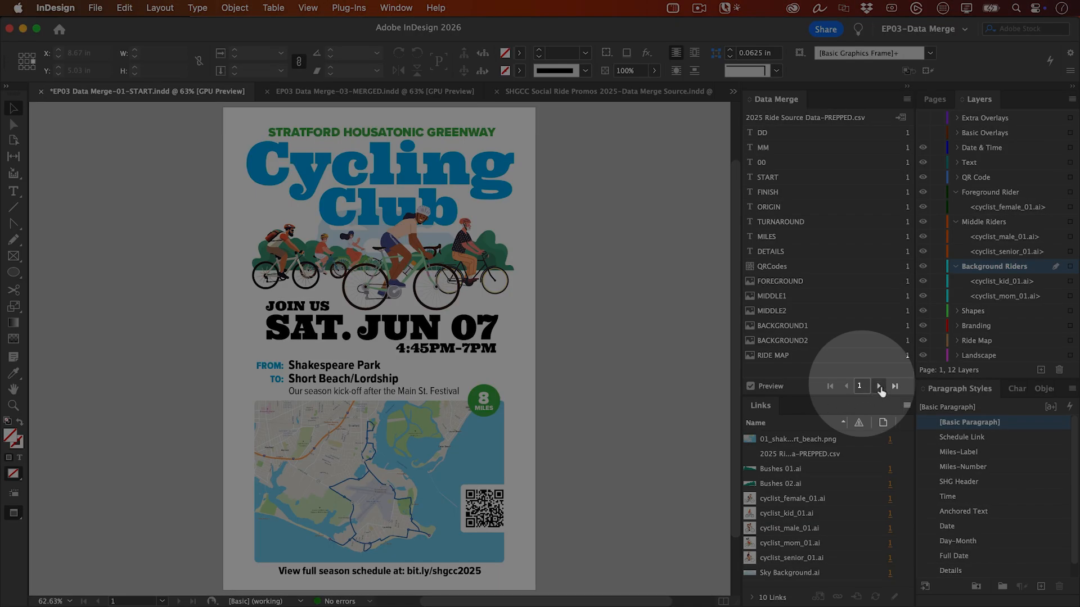
- Step through the data records on the poster up to the last ride, checking text, riders, map and QR code
click(878, 387)
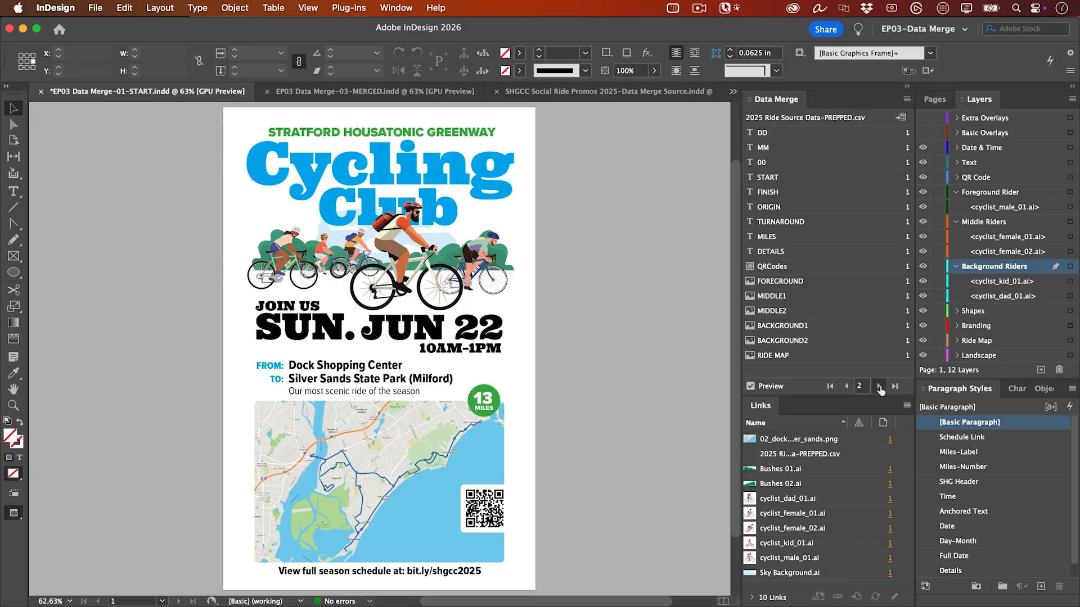
click(879, 387)
click(879, 387)
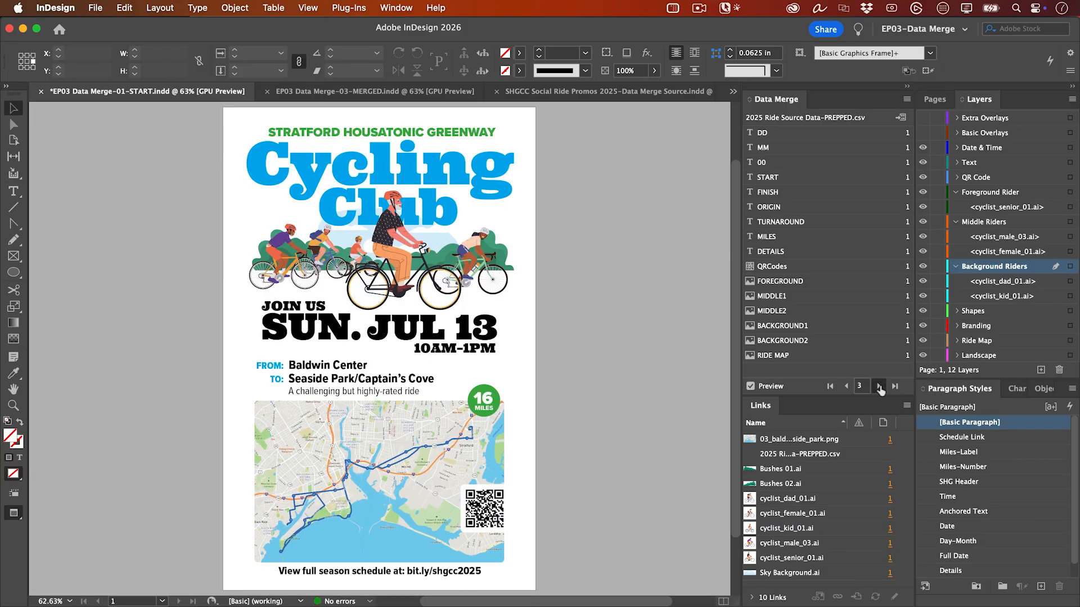
click(879, 386)
click(879, 387)
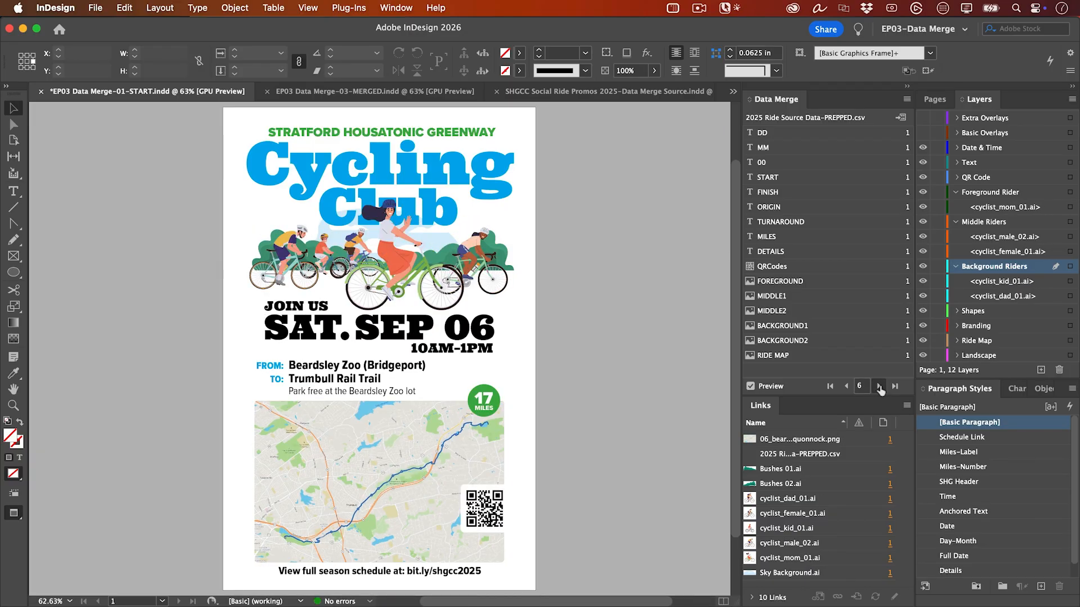
click(879, 387)
click(878, 387)
click(879, 387)
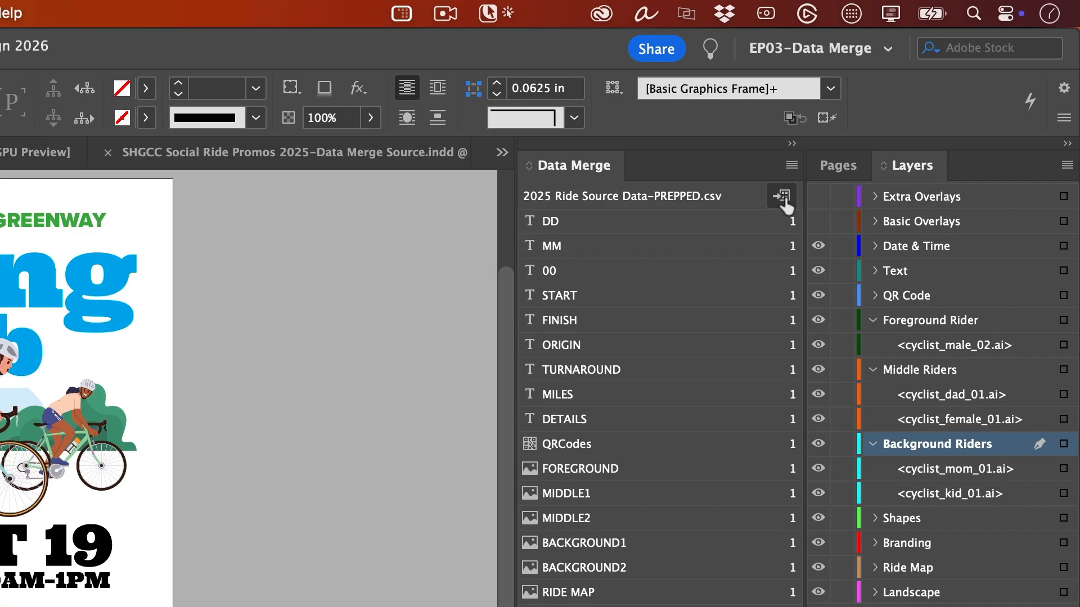
- Create a merged document from all records, one record per page, with image fitting set to Use Existing and images linked
click(792, 165)
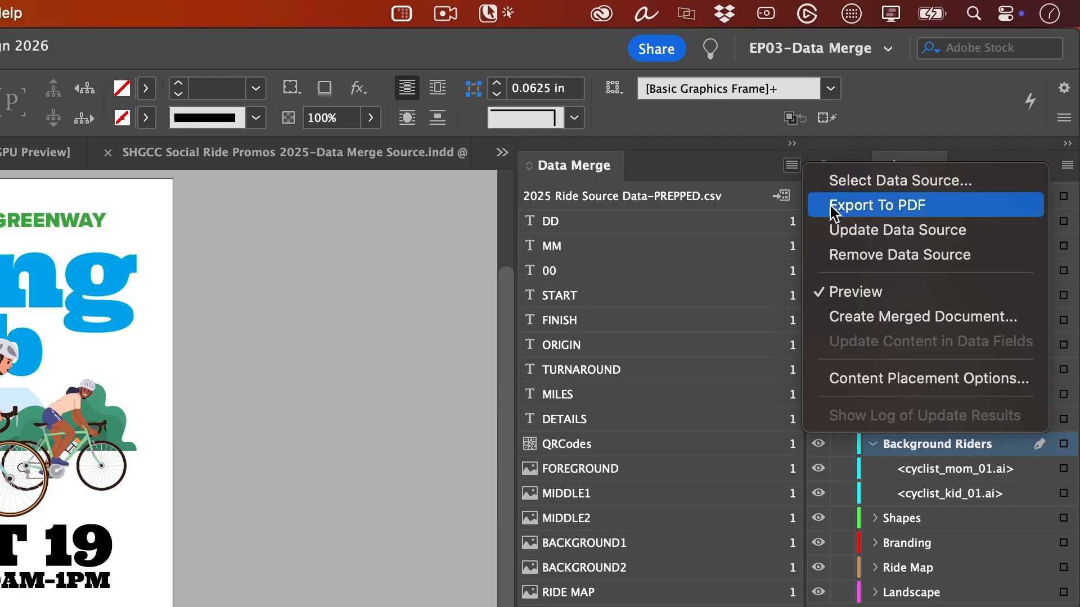
click(875, 317)
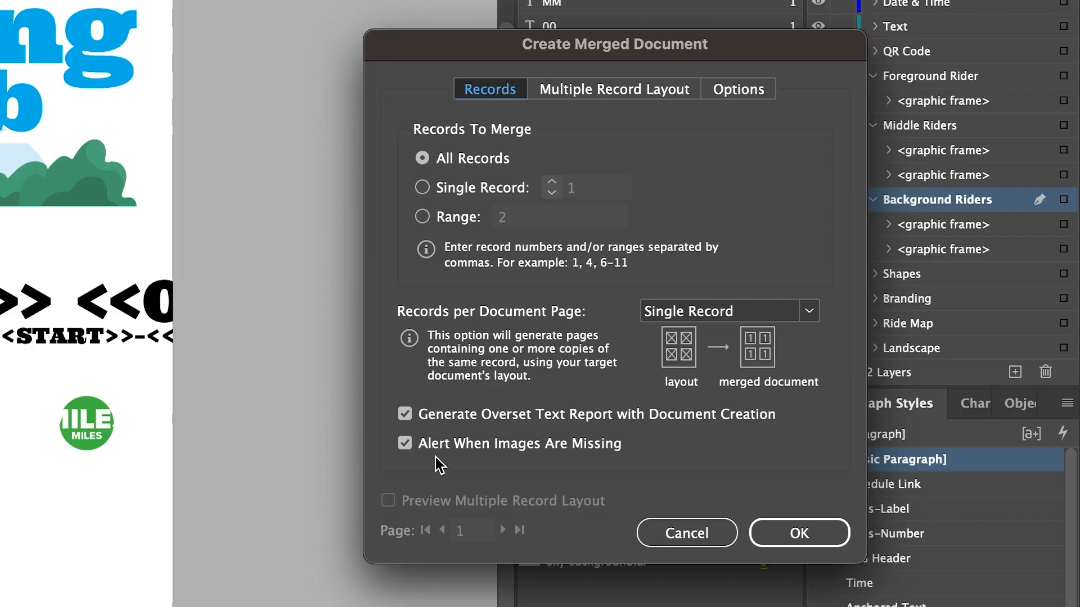
click(740, 91)
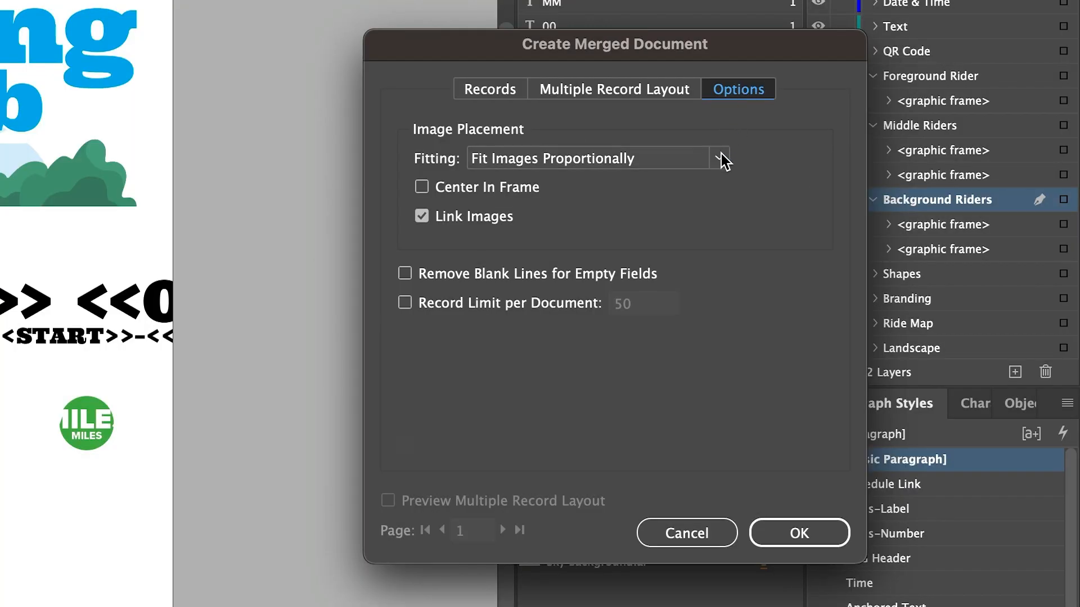
click(721, 153)
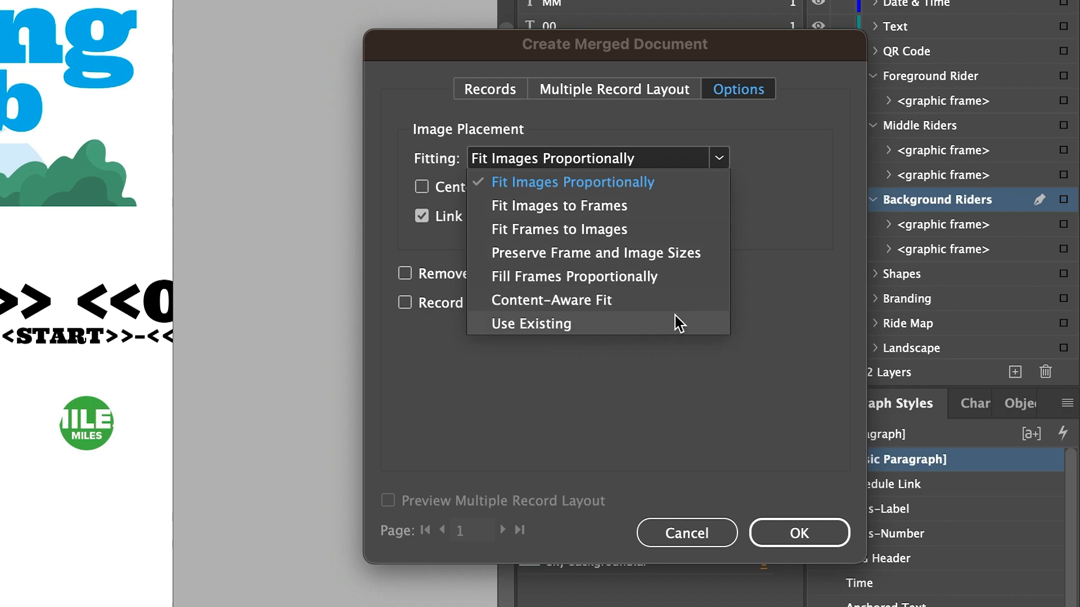
click(547, 329)
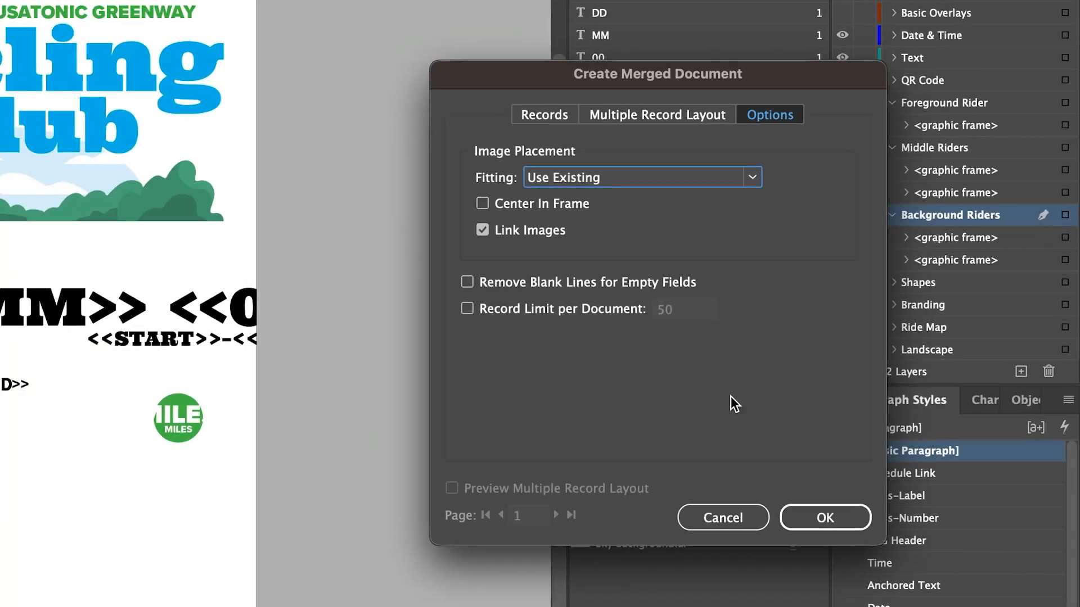
click(821, 520)
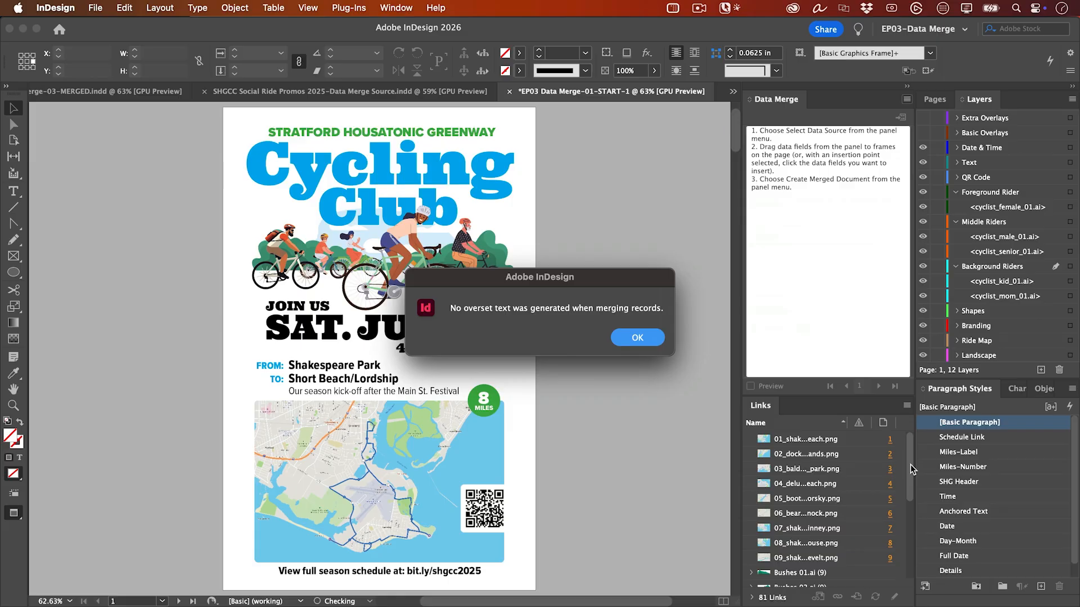
click(651, 339)
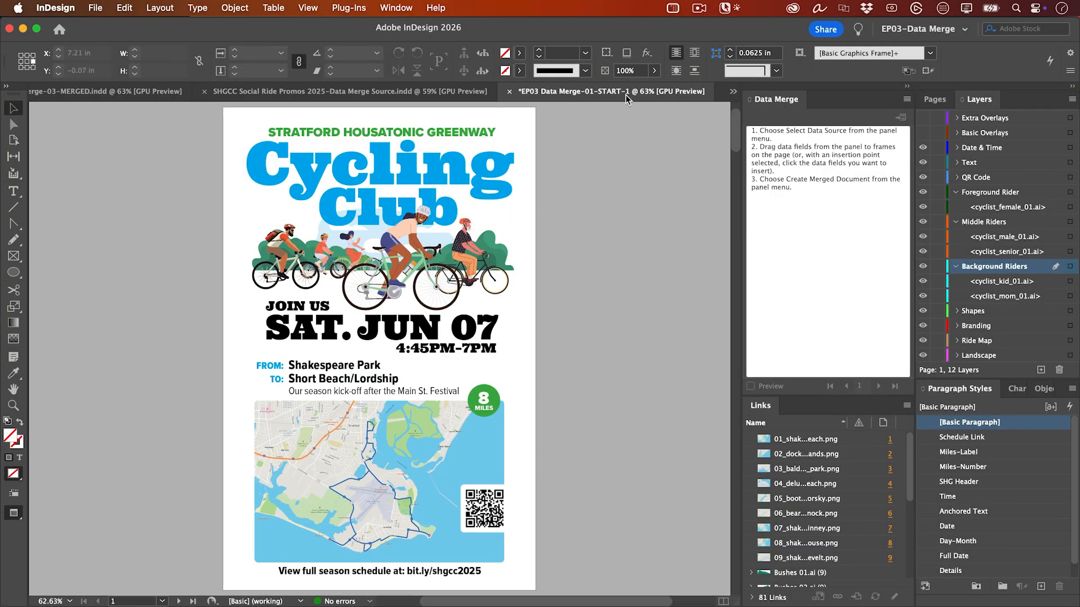
- Show the page thumbnails of the merged document and page through its posters to the last one
click(940, 104)
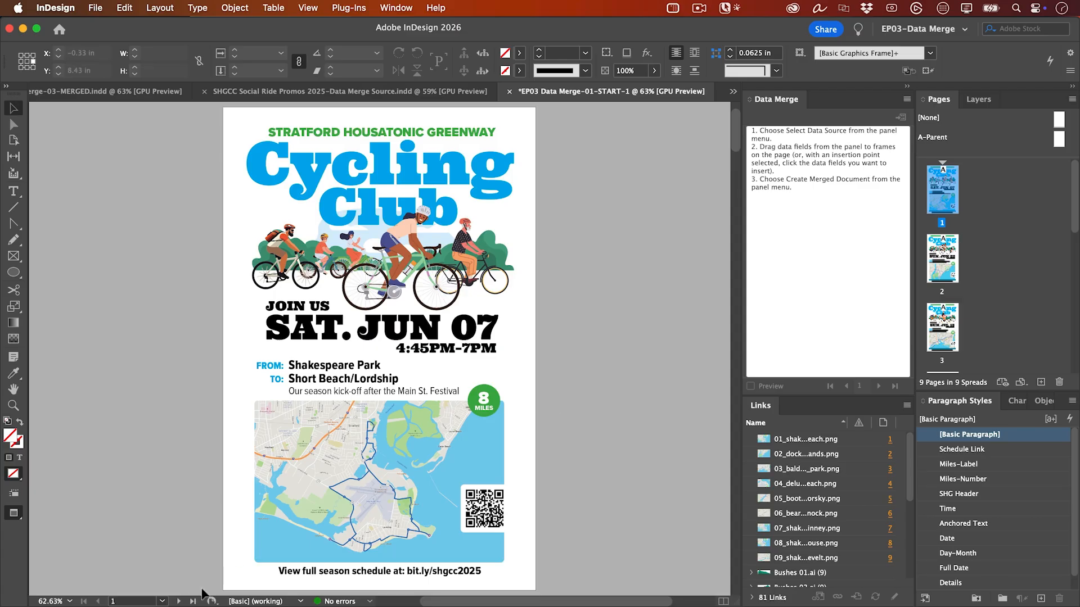
click(177, 601)
click(178, 601)
click(178, 601)
click(178, 601)
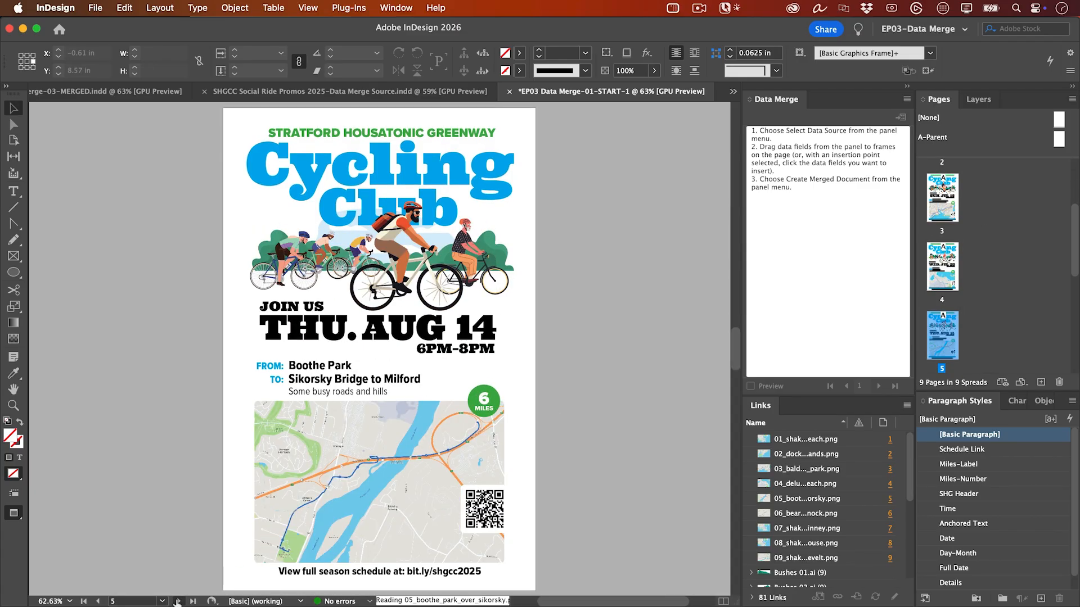
click(178, 601)
click(178, 601)
click(178, 601)
click(178, 601)
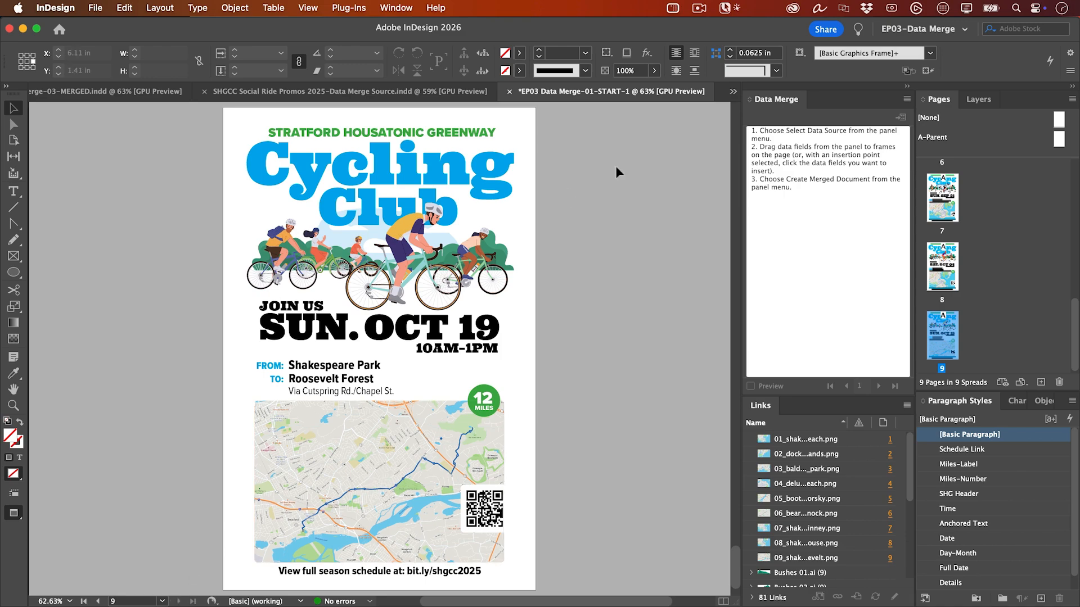
- Return to EP03 Data Merge-01-START.indd and start a merged PDF export of all records, with a single record per page
click(733, 92)
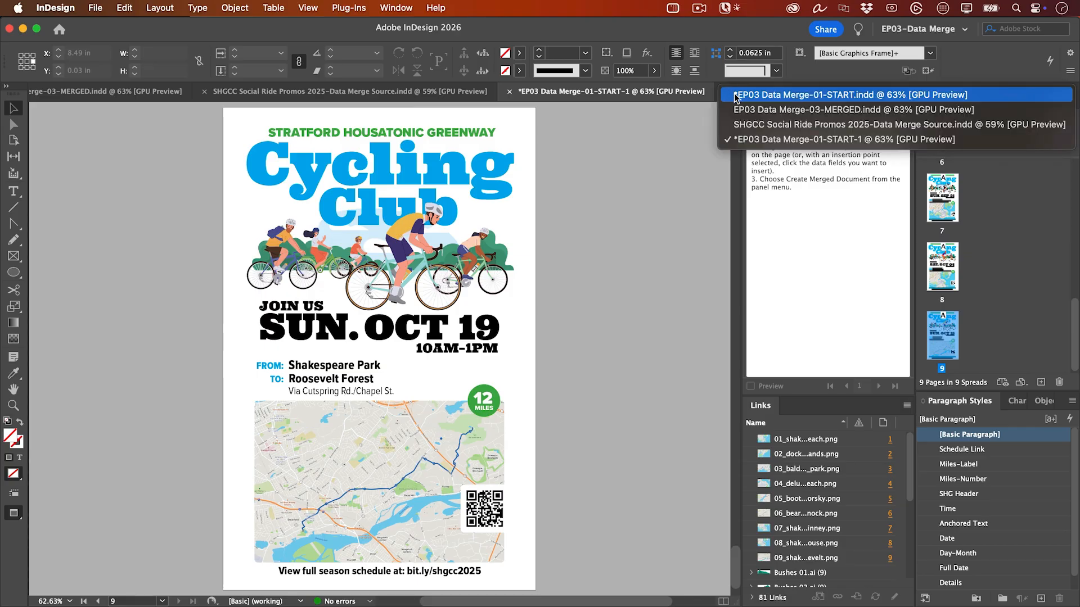
click(733, 95)
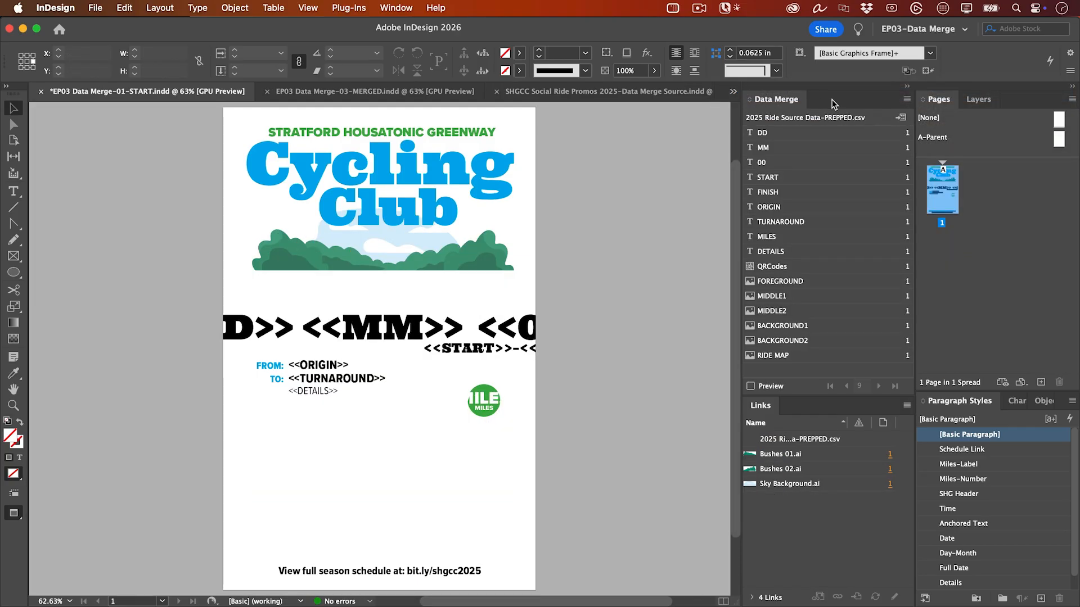
click(906, 100)
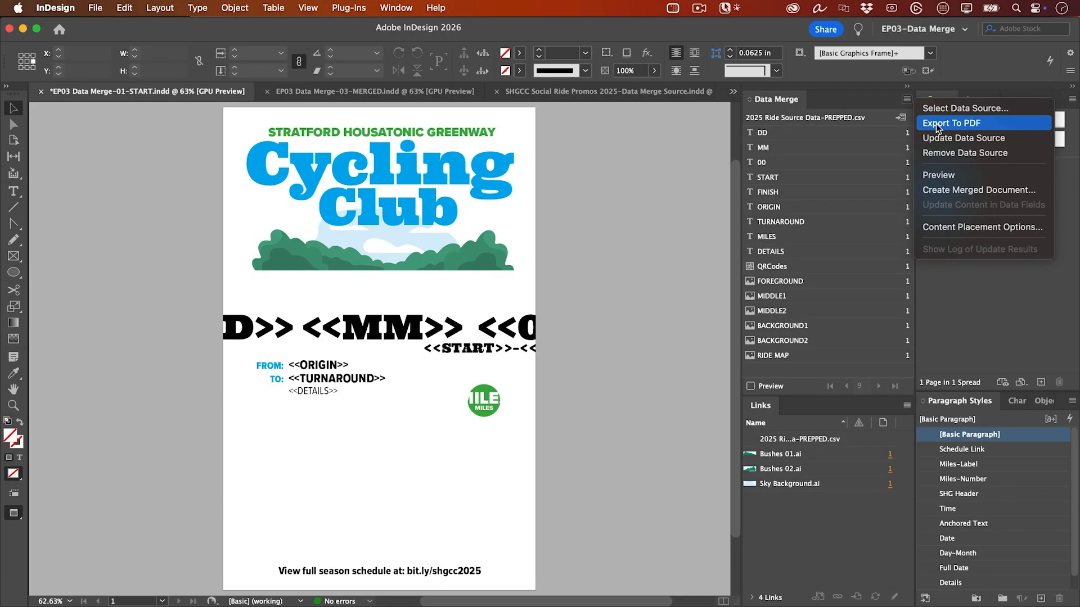
click(936, 127)
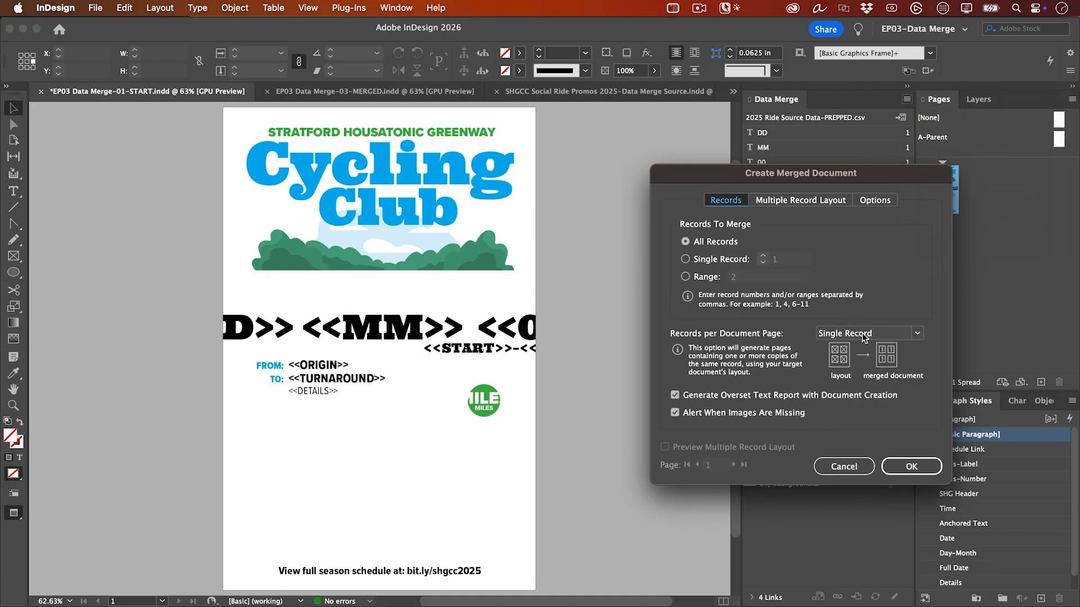
click(912, 466)
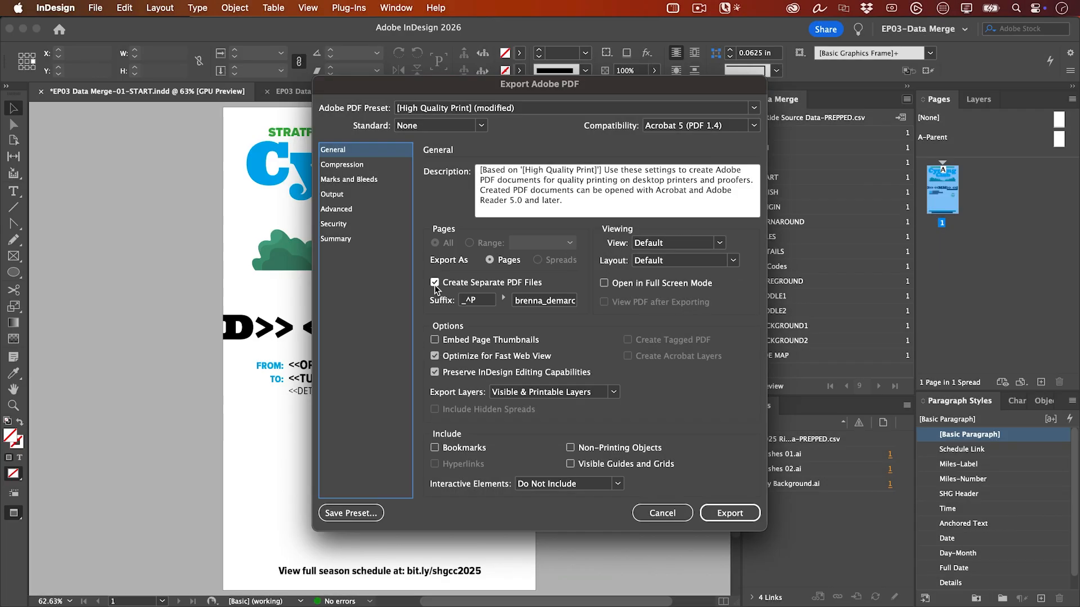
- Export the records as separate PDF files named ride_flyer into a new EXPORTED PDFs folder inside CYCLING CLUB
click(713, 513)
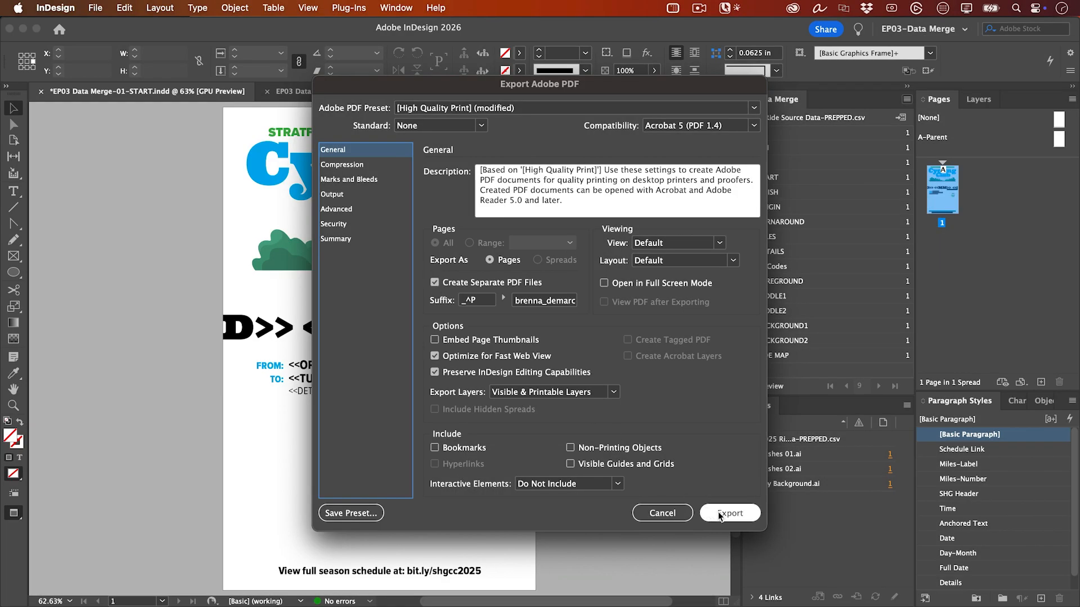
click(718, 515)
key(super+shift+n)
text(EXPORTED PDFs)
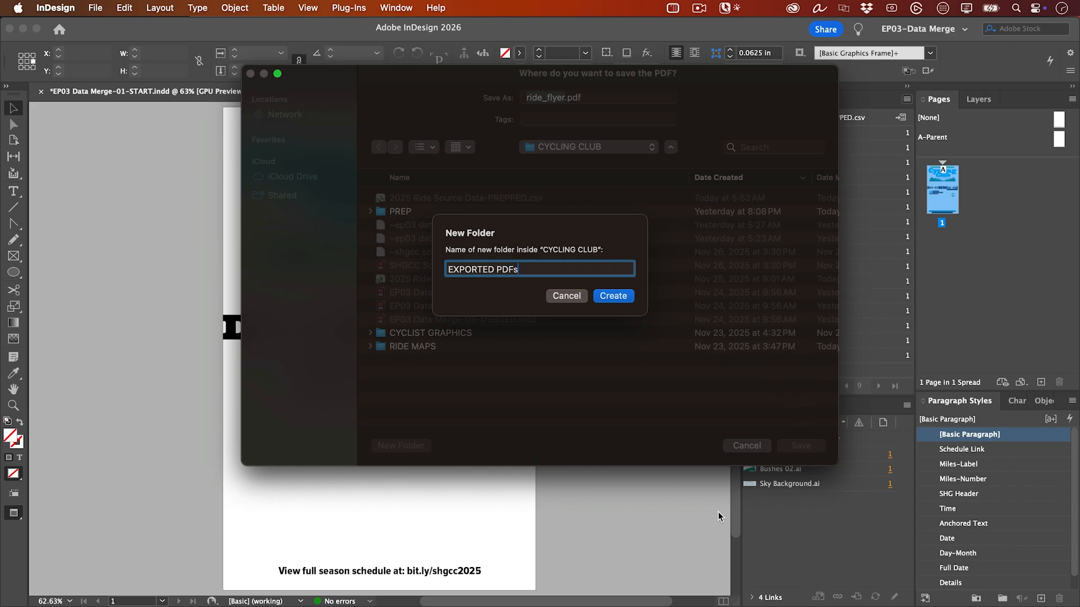
key(Return)
key(Return)
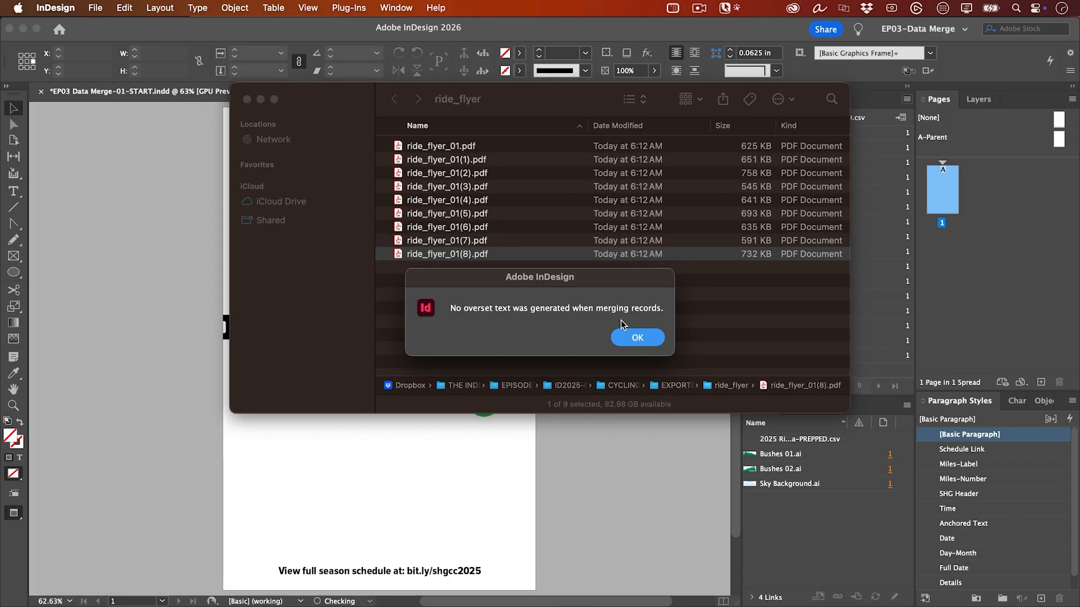
click(634, 339)
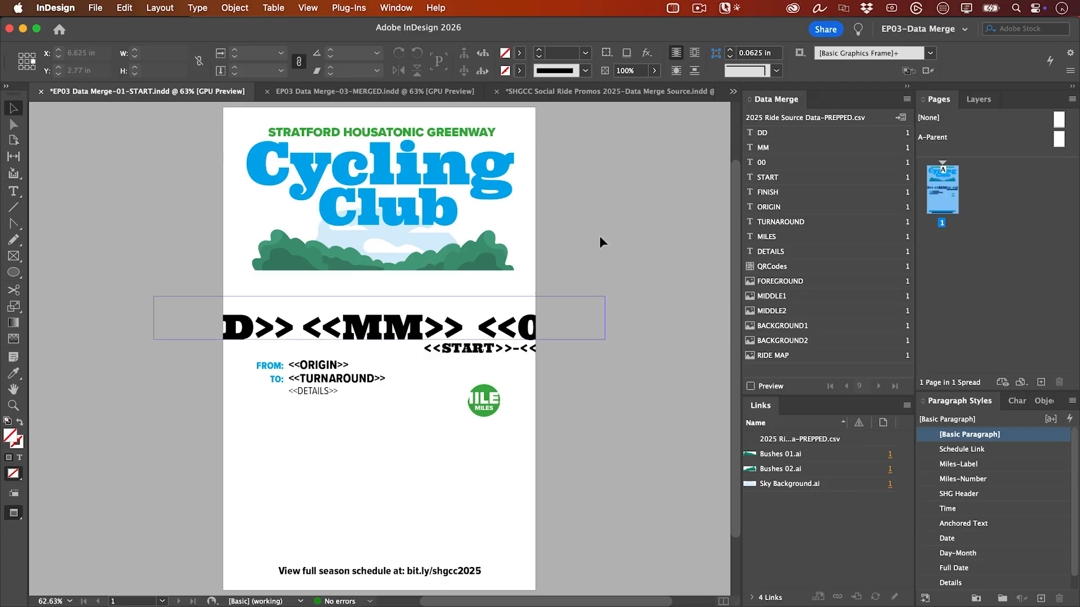
- In the SHGCC Social Ride Promos 2025-Data Merge Source document, set up a merge with Multiple Records per page and preview the layout
click(625, 92)
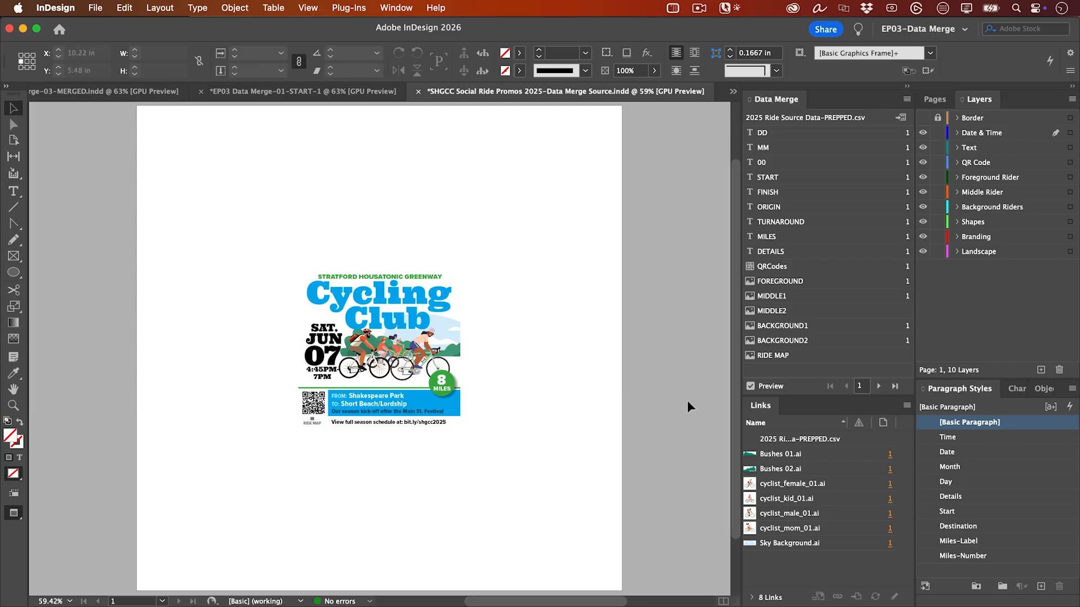
key(w)
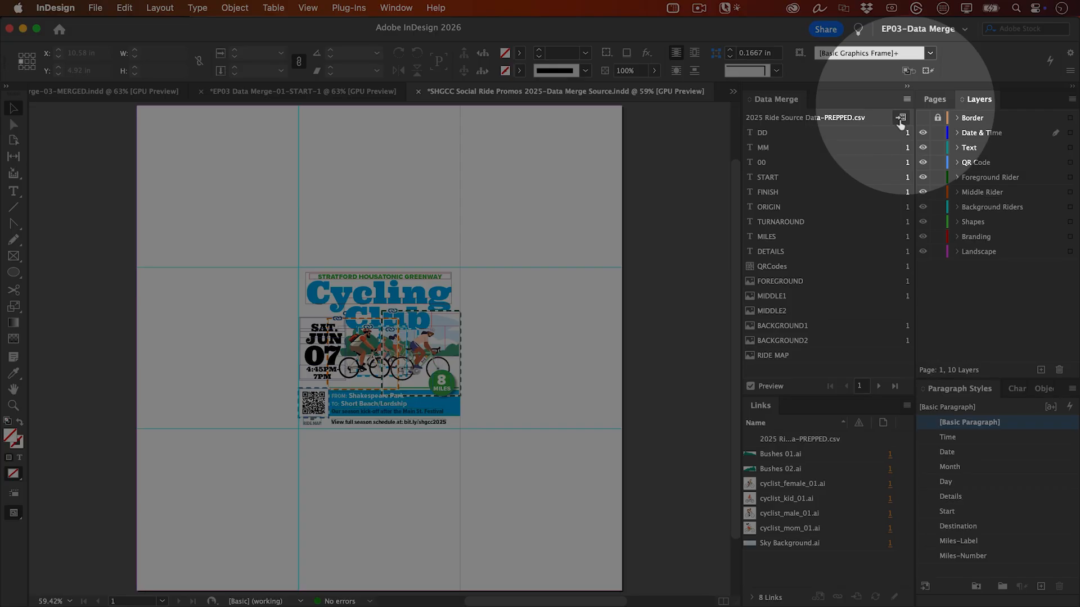
click(900, 118)
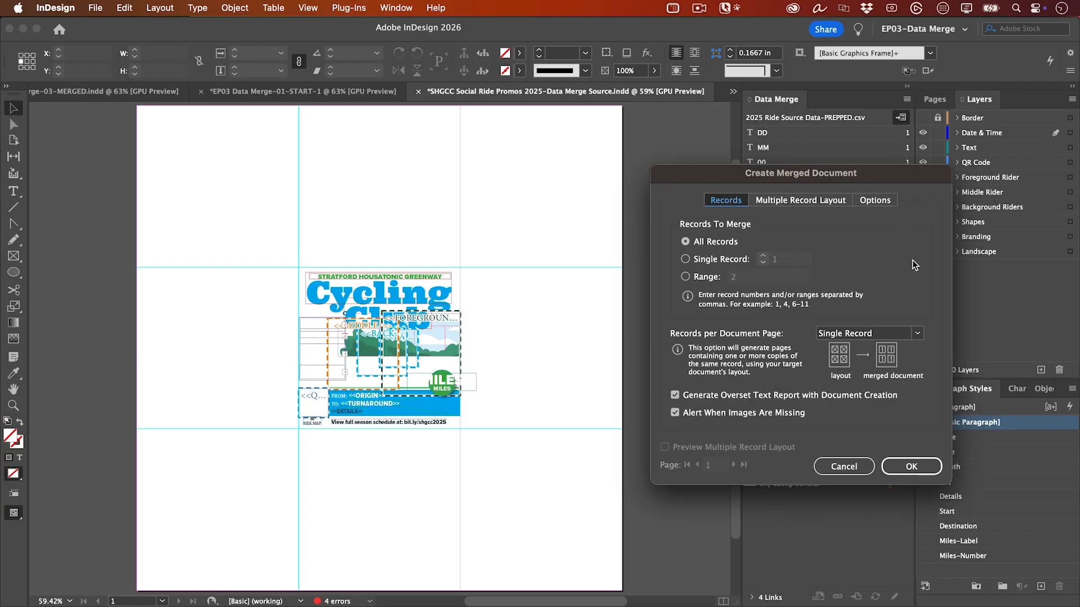
click(917, 333)
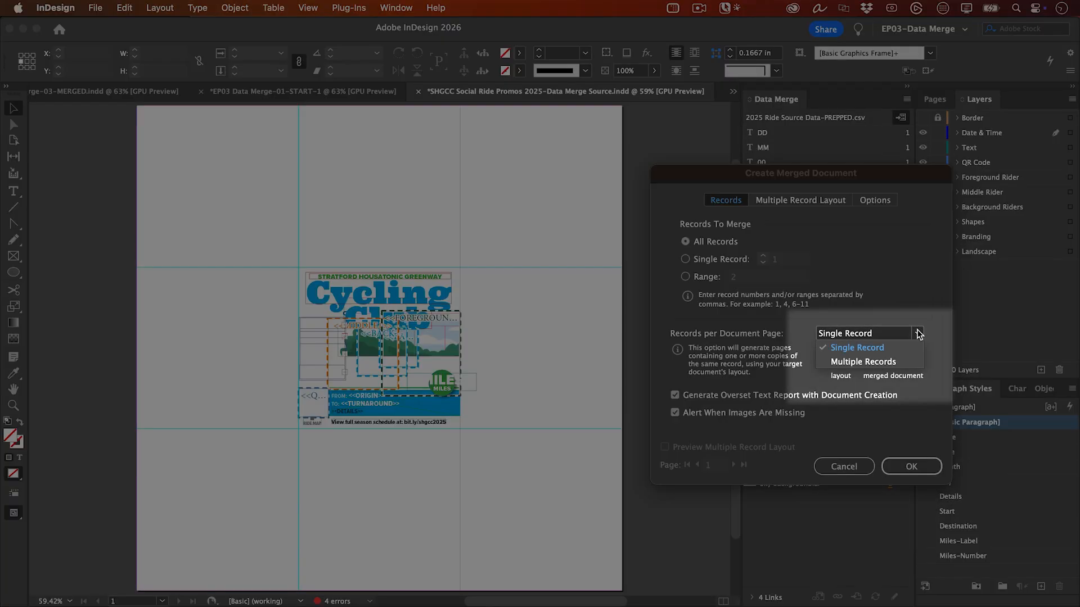
click(915, 360)
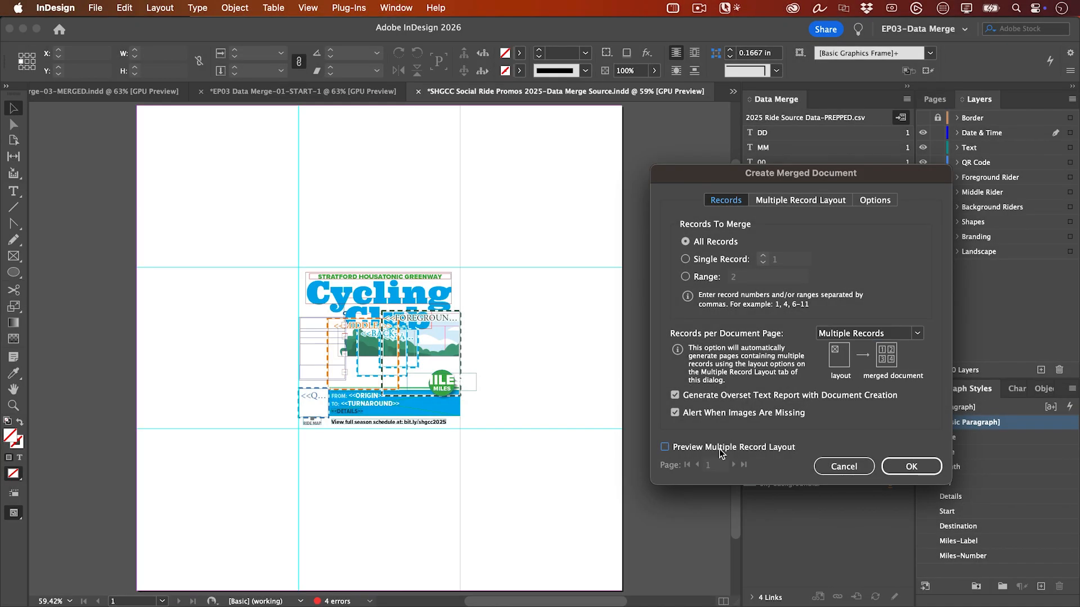
click(721, 454)
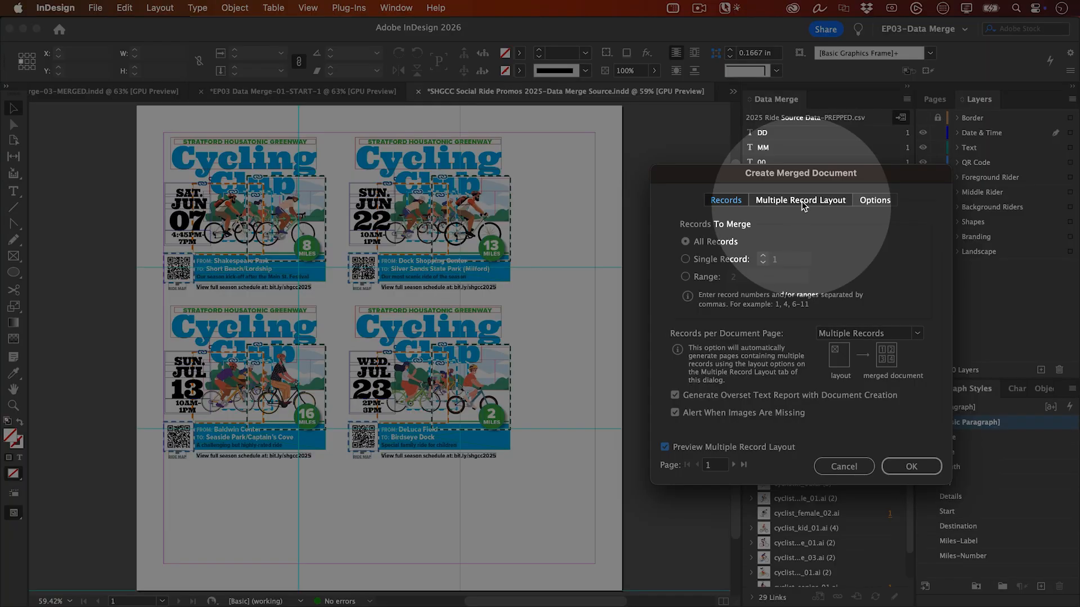
- Set all multiple-record layout margins to 0 in and the spacing between columns and rows to 0 in
click(803, 203)
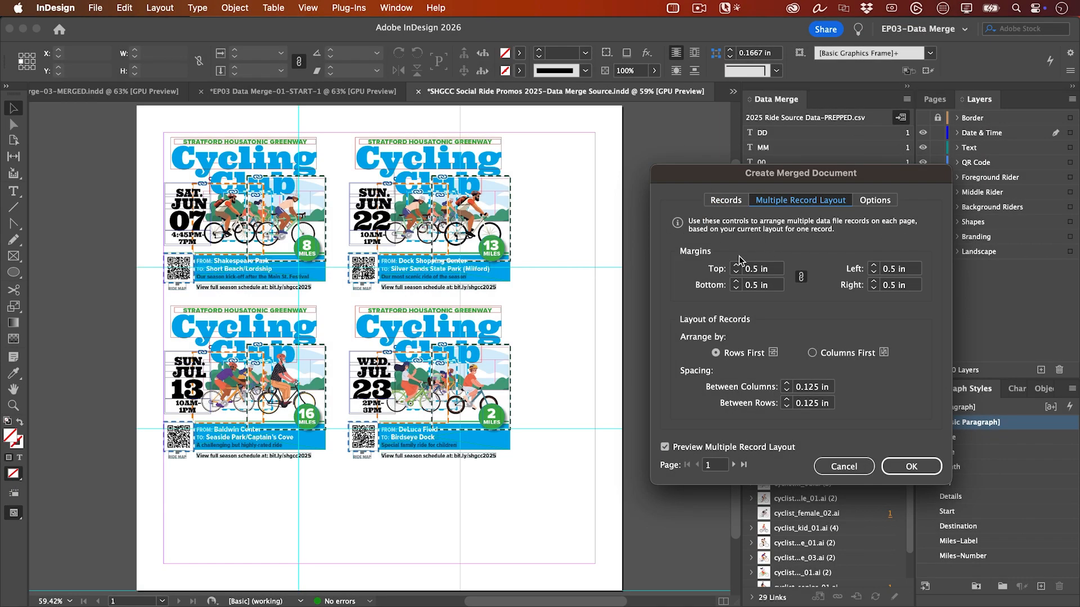
double_click(755, 271)
text(0)
key(Tab)
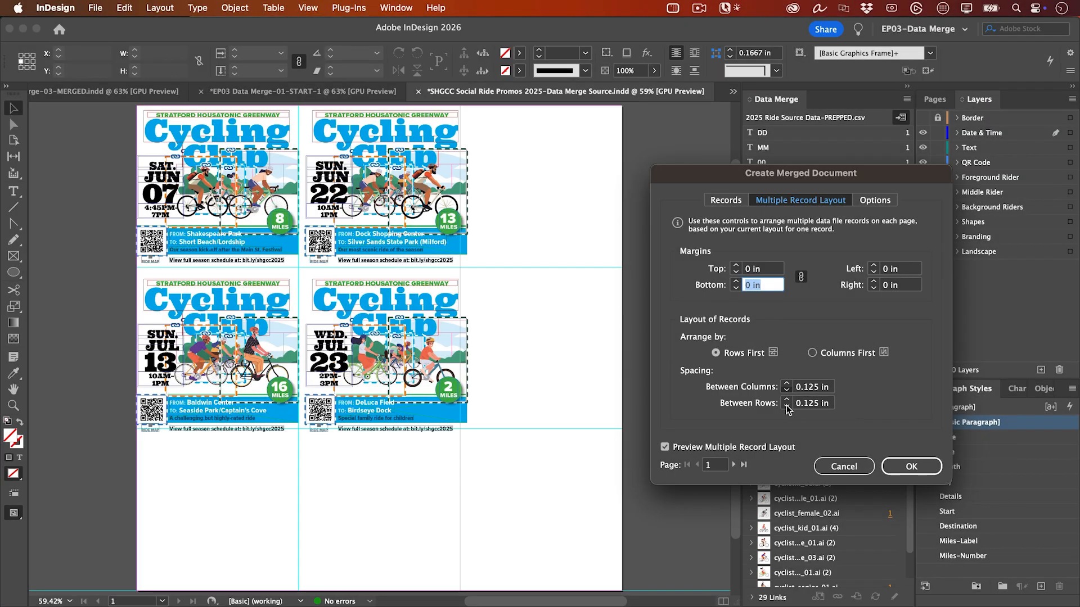
click(787, 406)
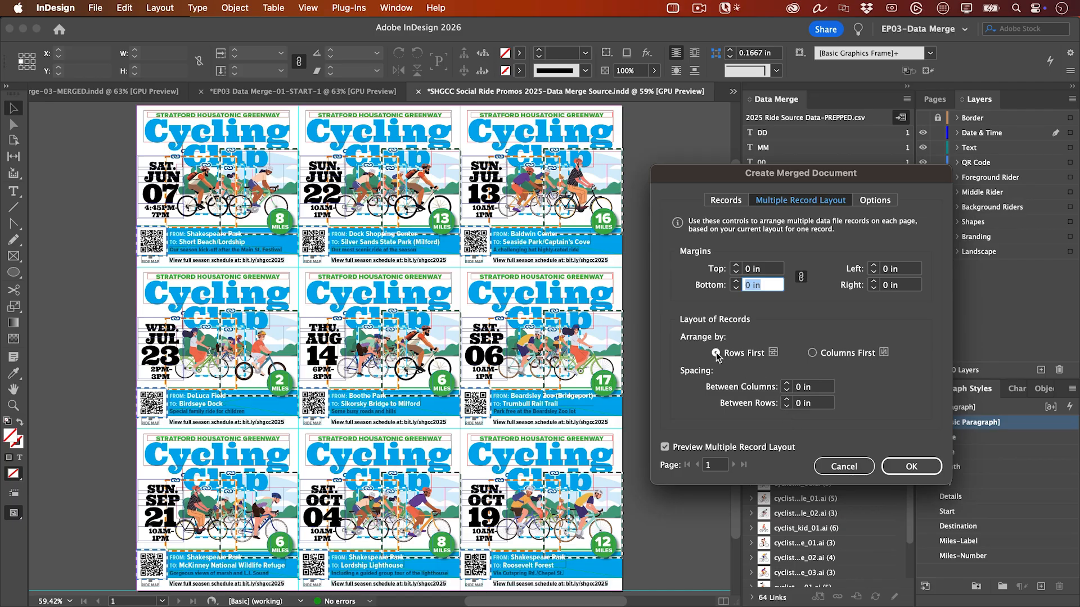
- Arrange the records by Columns First, create the merged document and view it without guides and frame edges
click(812, 354)
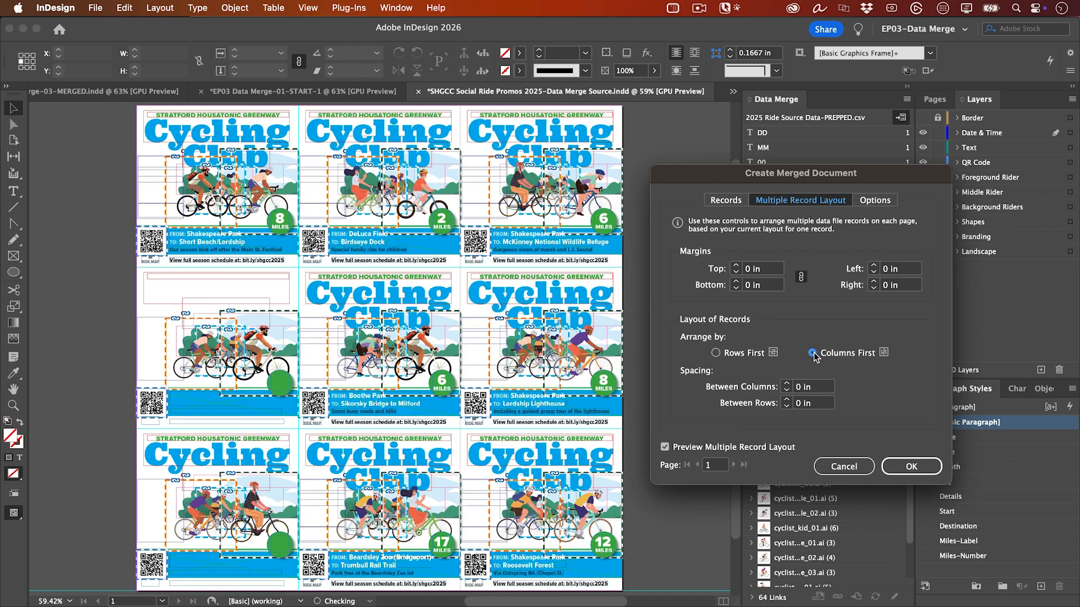
click(899, 471)
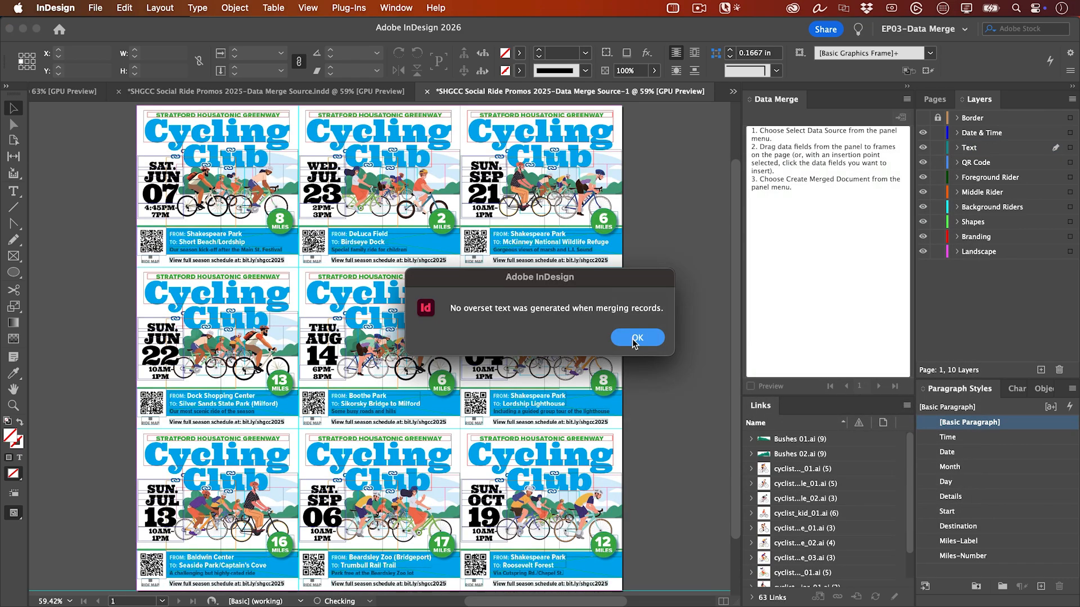
click(633, 340)
key(w)
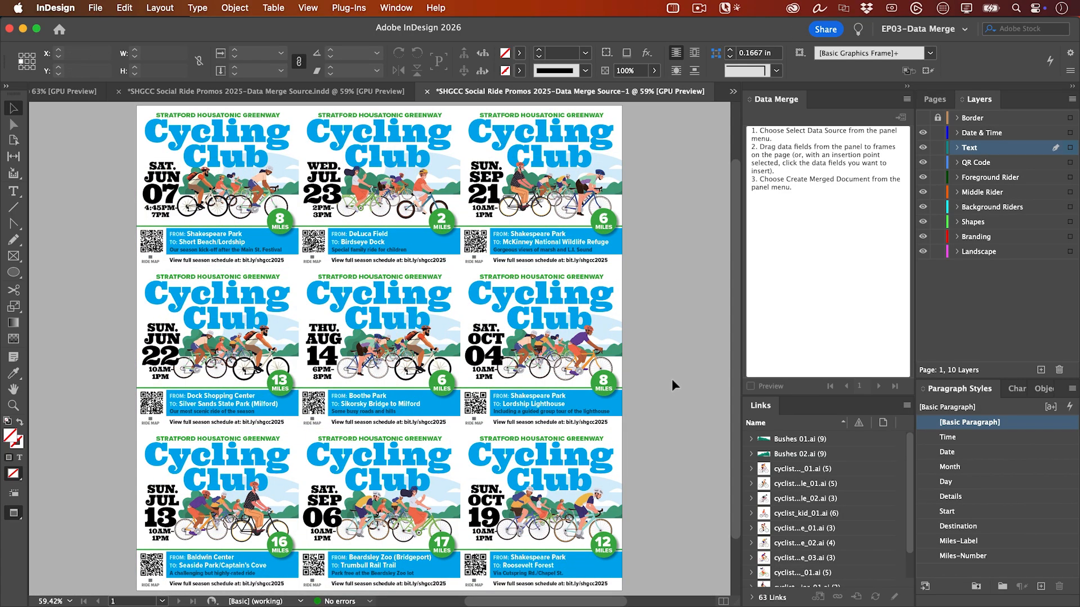